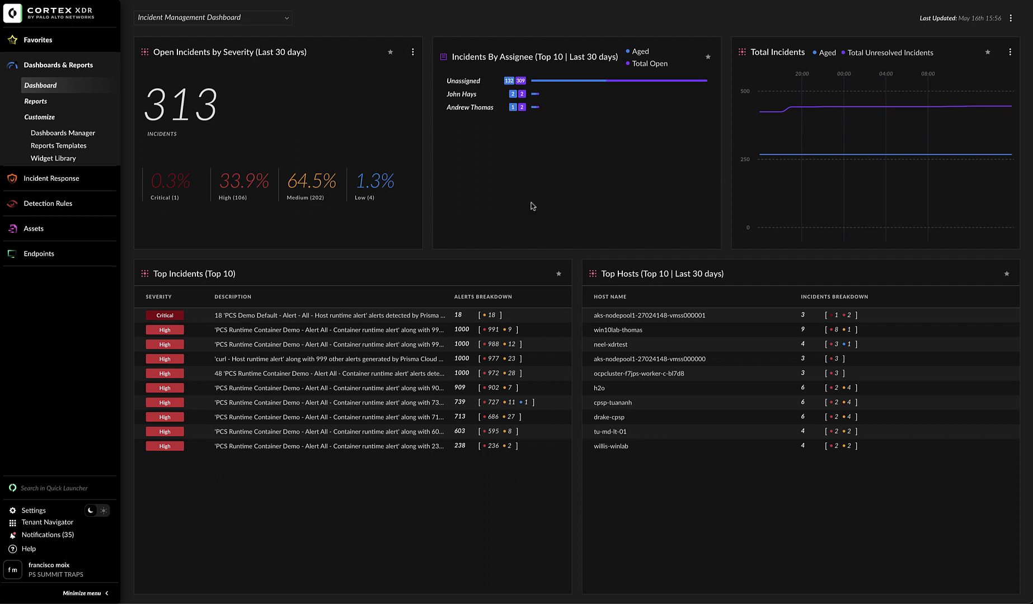
- Expand the Incident Response section in the left sidebar
left_click(80, 179)
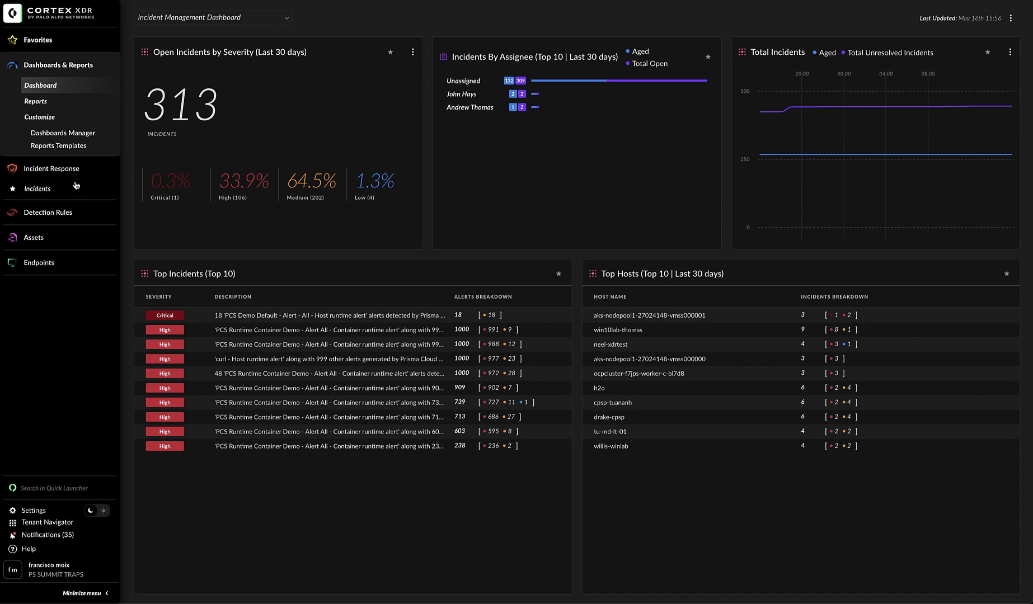
- Open the Action Center and review the 74 quarantined files, the Block List and the Allow List
left_click(47, 222)
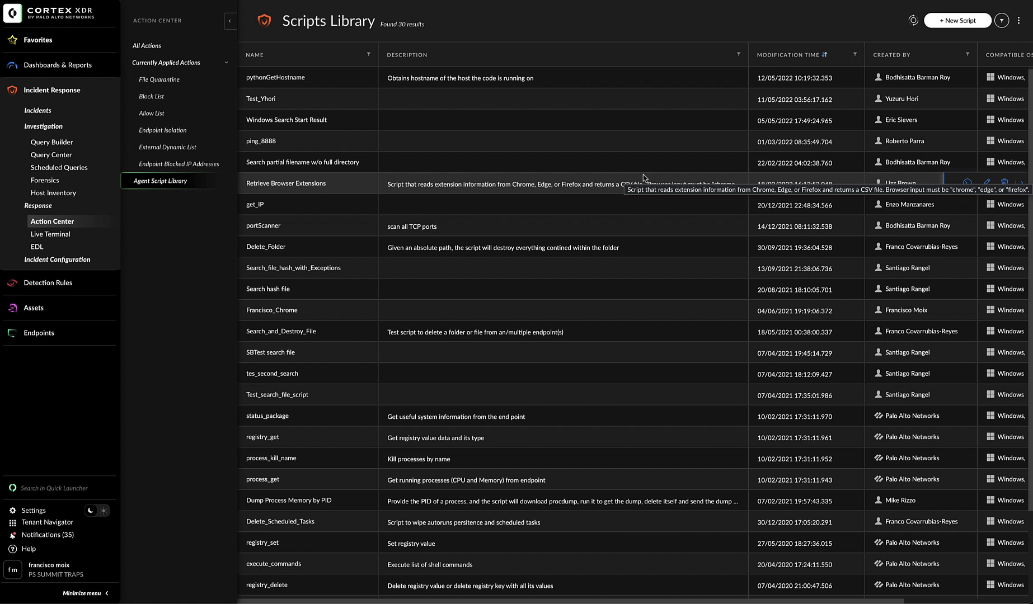
left_click(175, 80)
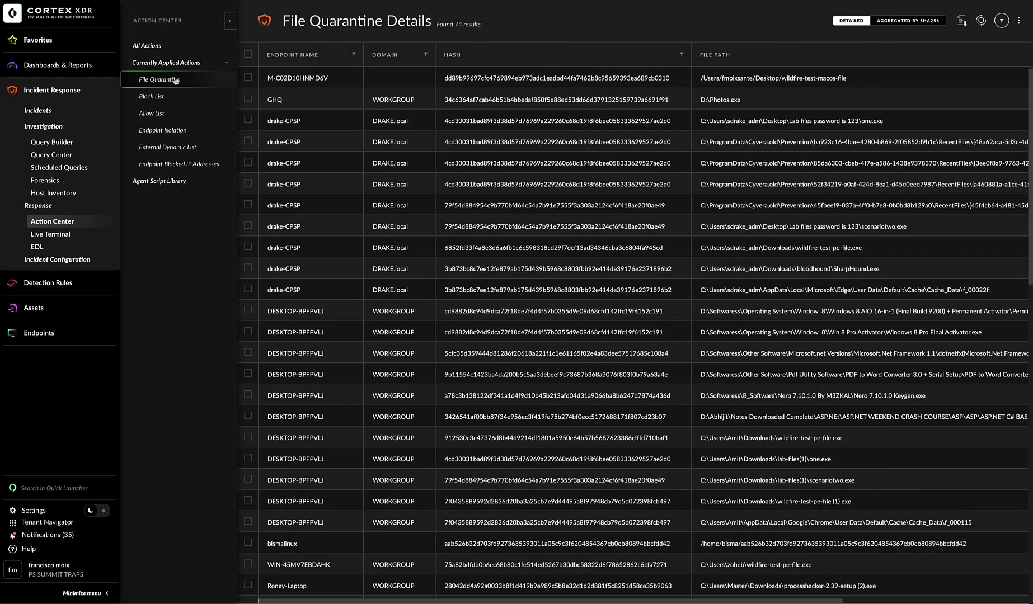
left_click(172, 102)
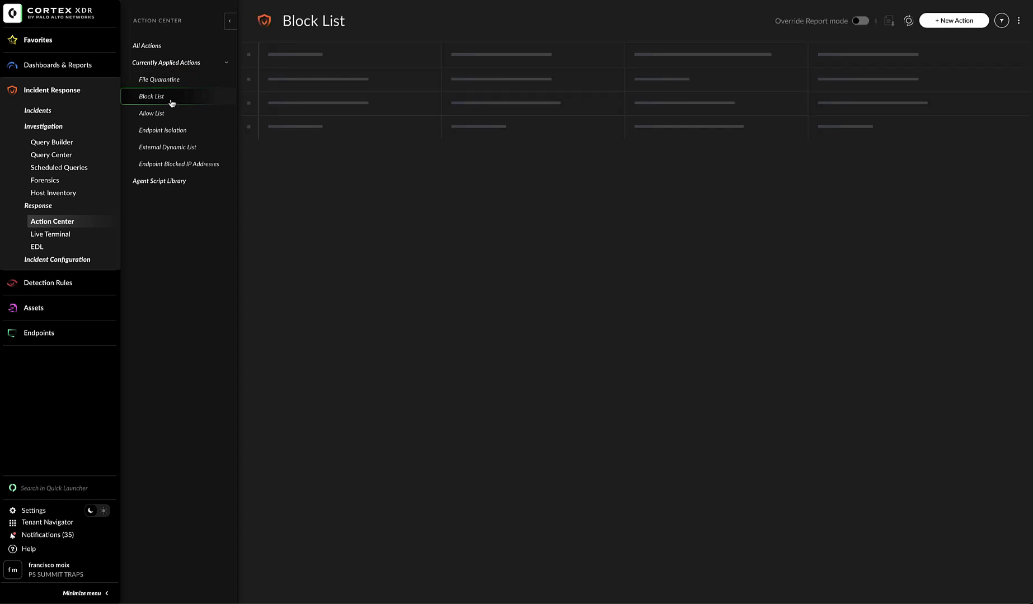
left_click(167, 117)
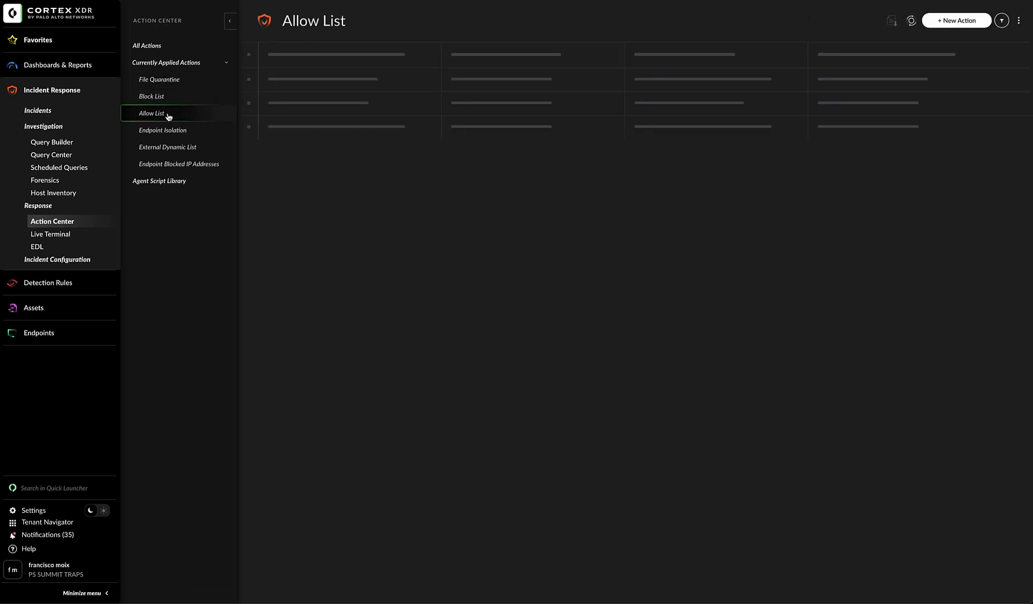
- Review the isolated endpoints, External Dynamic List and blocked IPs, ending on the Agent Script Library
left_click(168, 131)
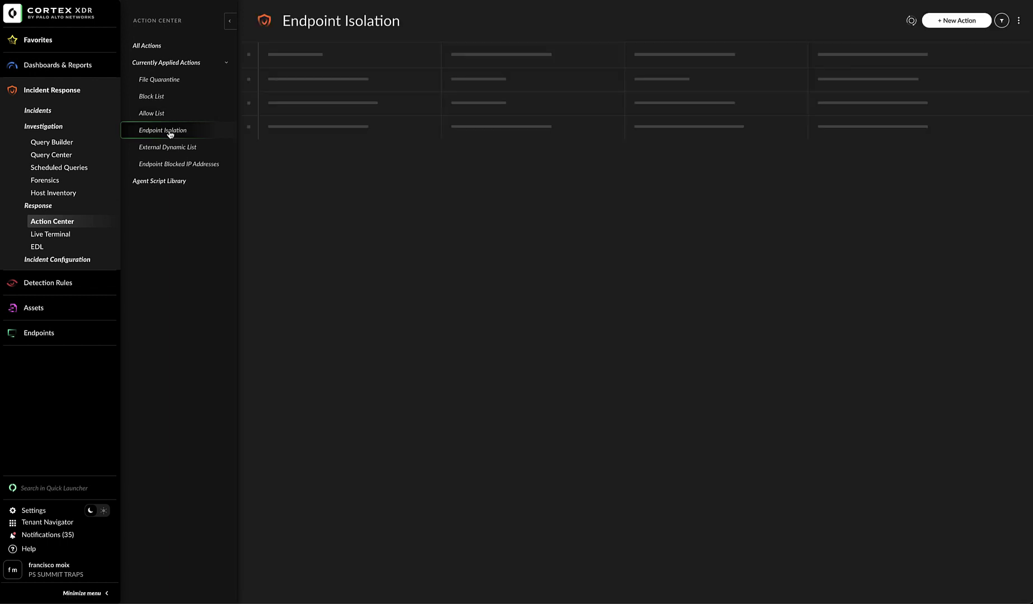
left_click(169, 147)
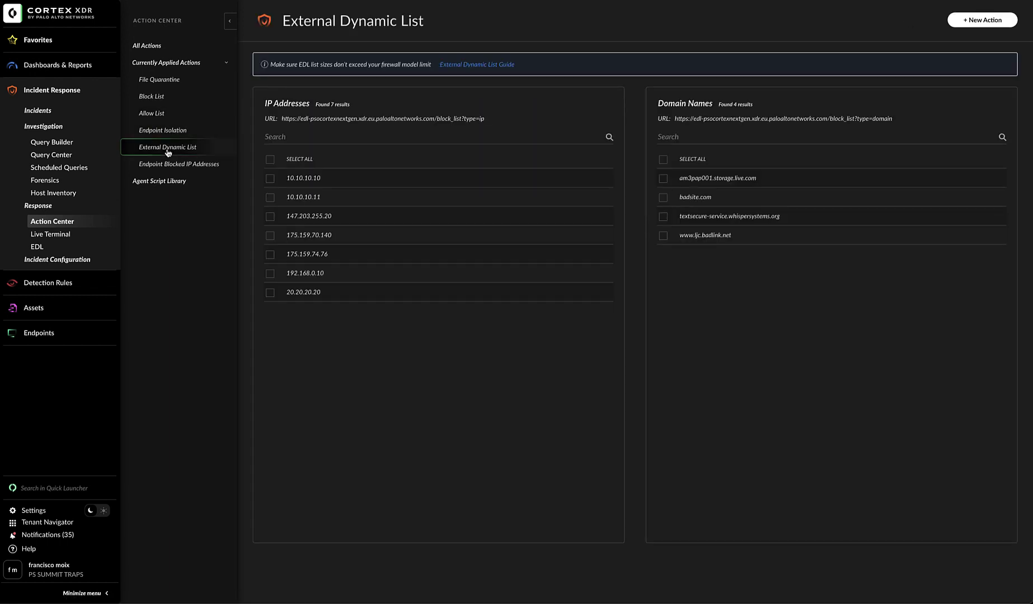
left_click(168, 167)
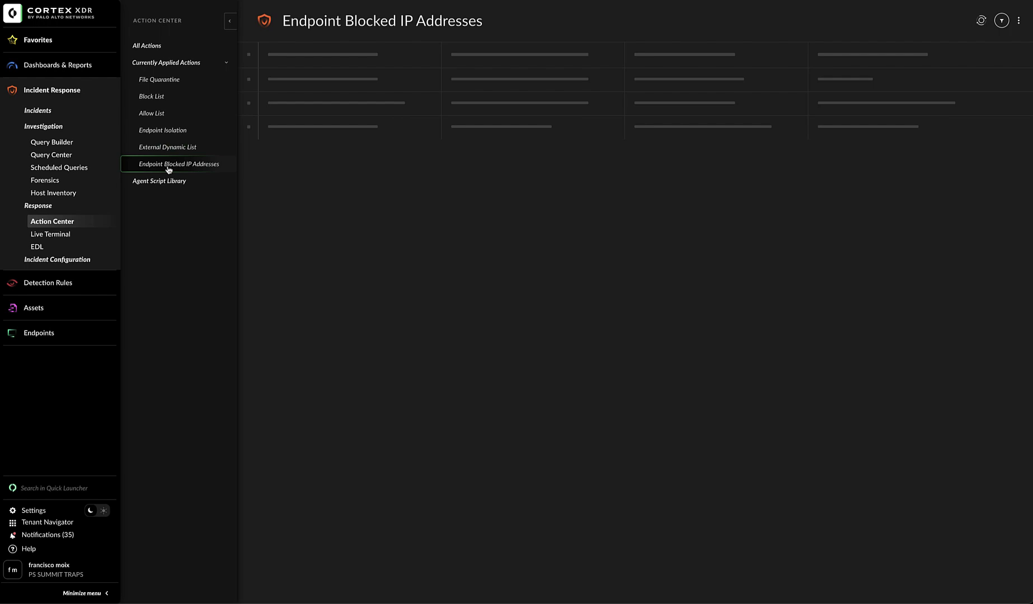
left_click(169, 182)
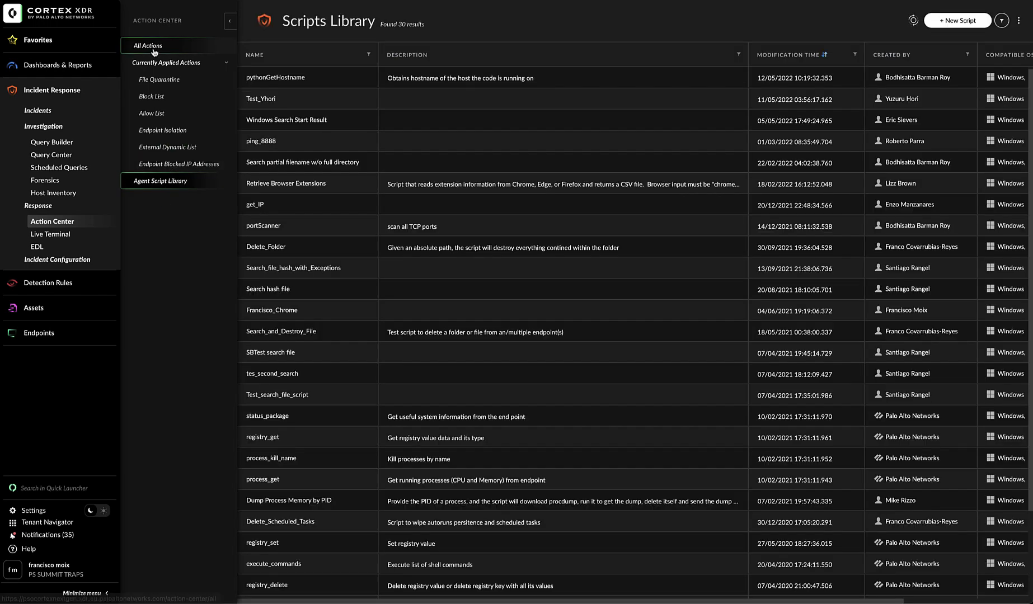
- Return to All Actions and bring up the options for Agent Upgrade action 2727
left_click(153, 48)
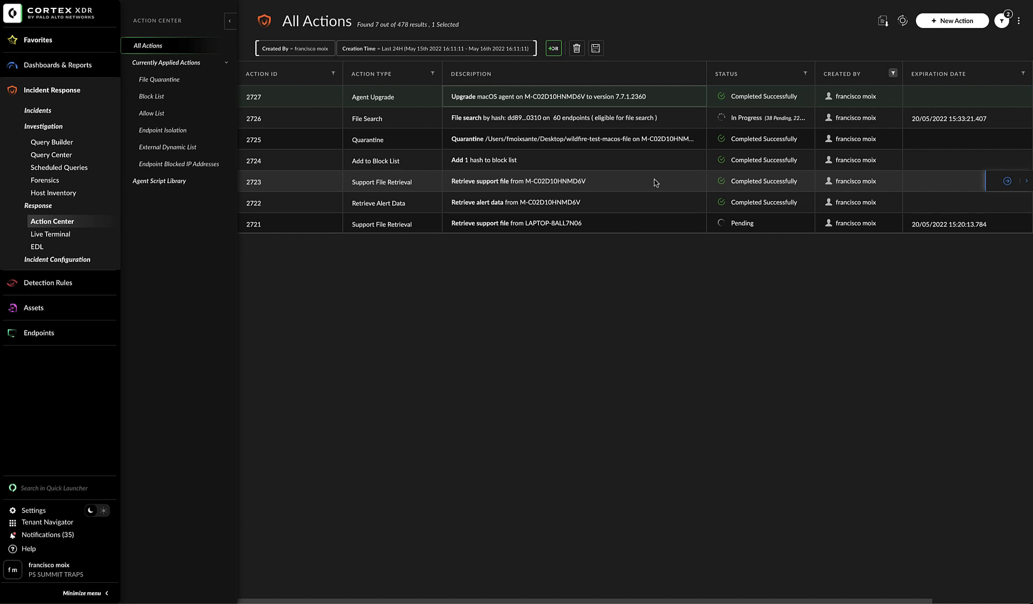
right_click(590, 103)
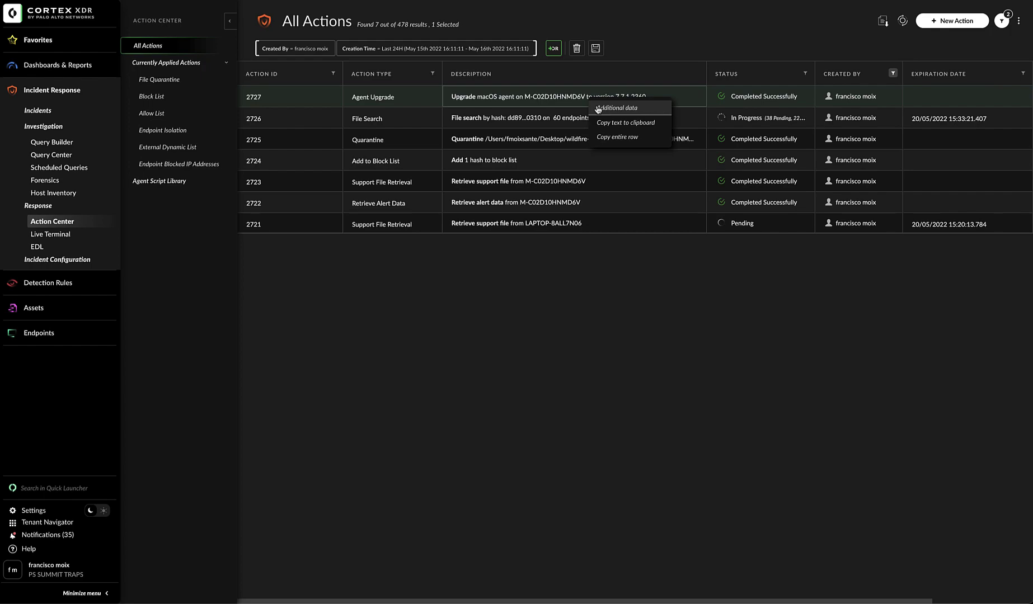
- Open action 2727's additional data, select the endpoint row, and set the table columns to widest
left_click(599, 108)
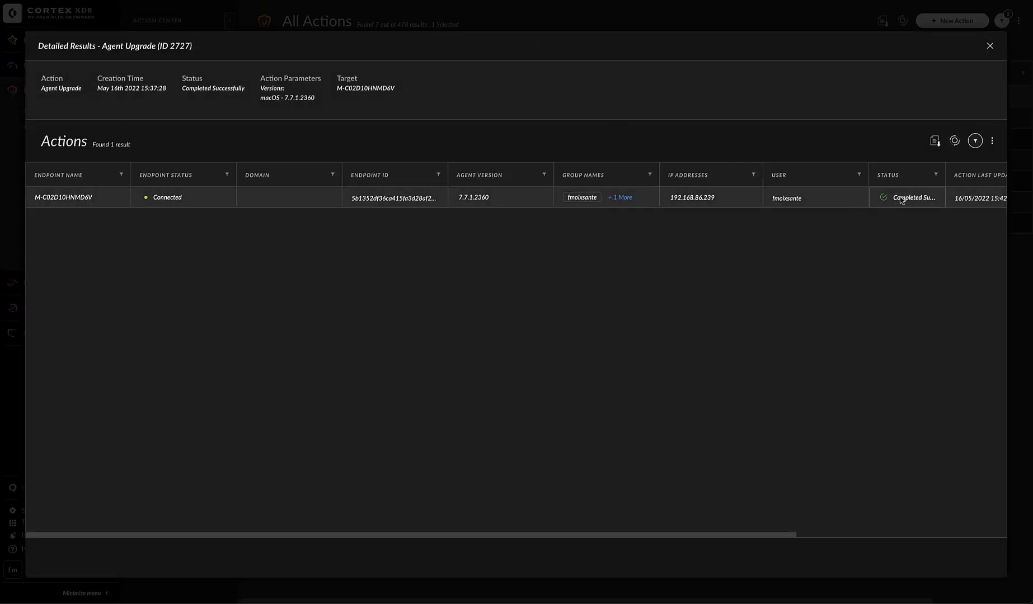
left_click(627, 197)
left_click(990, 142)
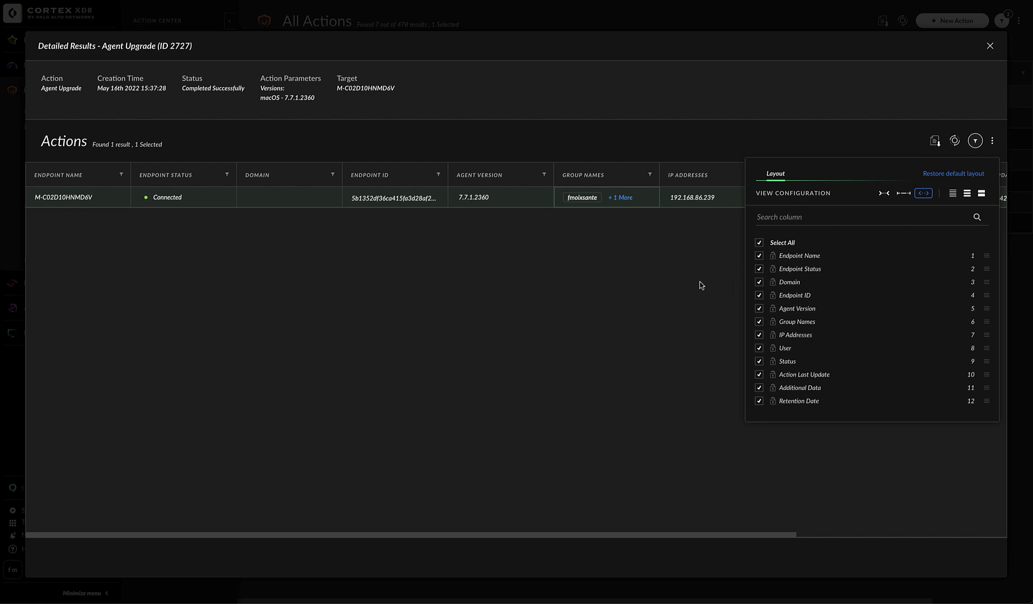
left_click(905, 195)
left_click(882, 193)
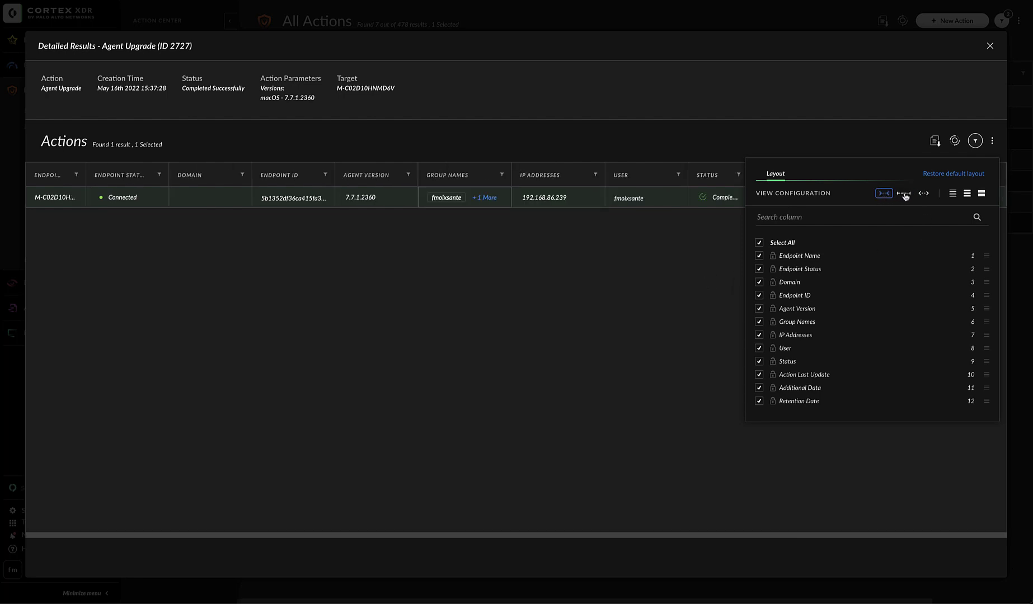
left_click(905, 195)
left_click(924, 194)
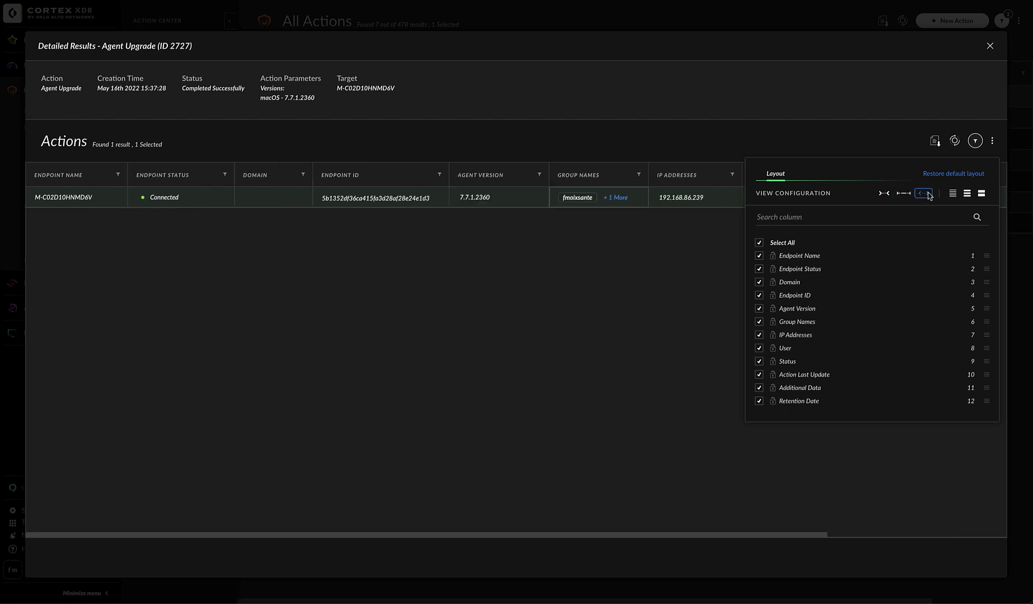
- Set the results table rows to the tallest density, close the layout settings, and refresh
left_click(953, 193)
left_click(967, 193)
left_click(982, 194)
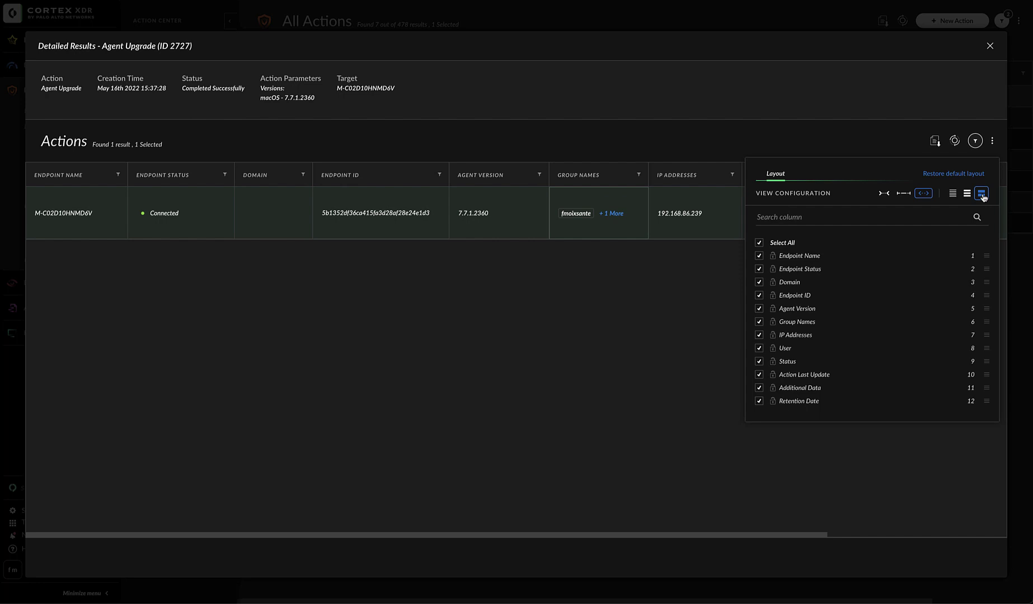
left_click(864, 145)
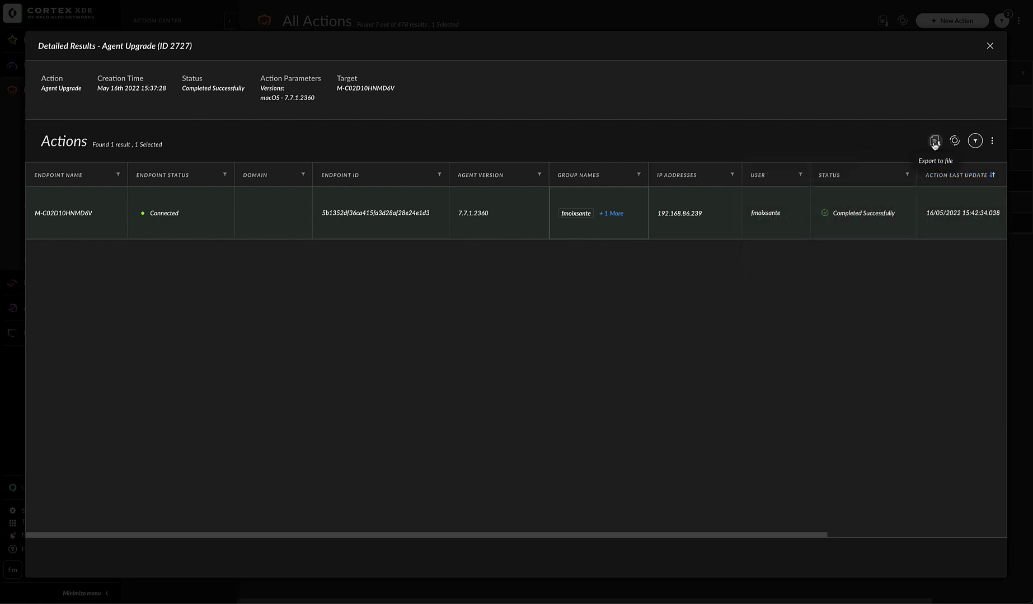
left_click(957, 142)
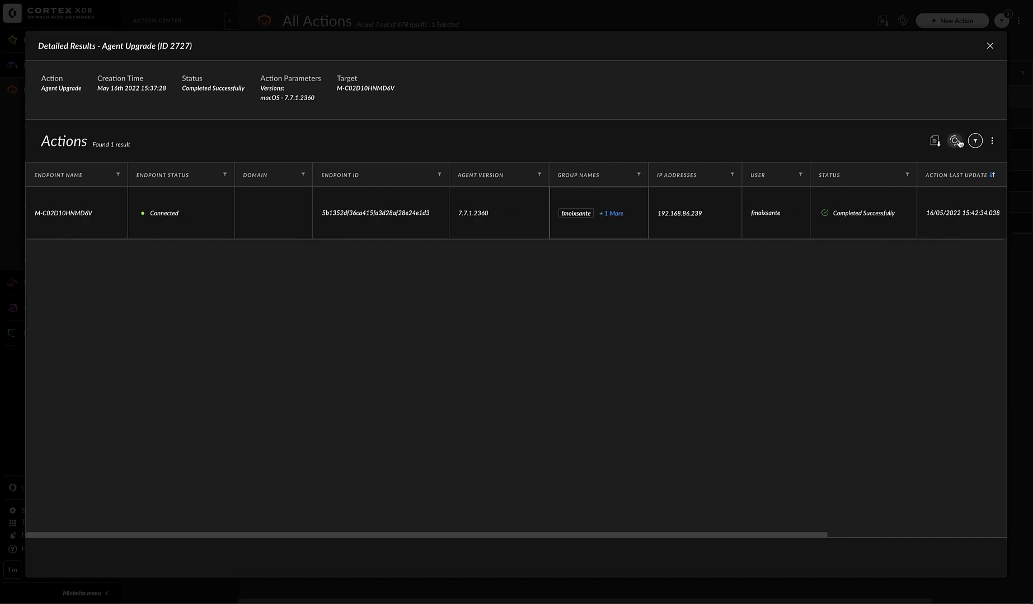
- Close the Agent Upgrade 2727 details and show the All Actions table's layout settings
left_click(990, 45)
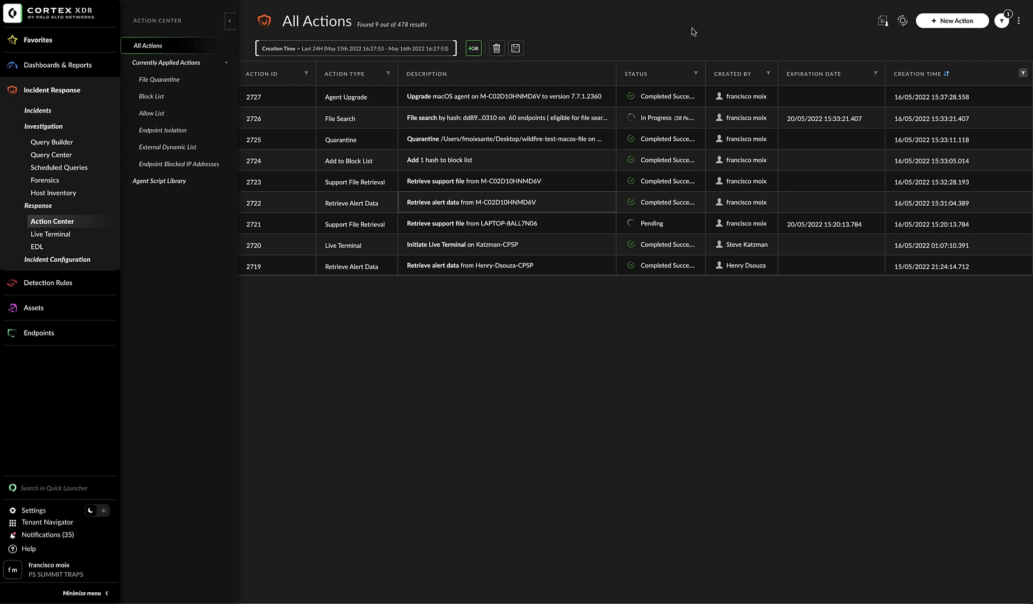
left_click(1018, 21)
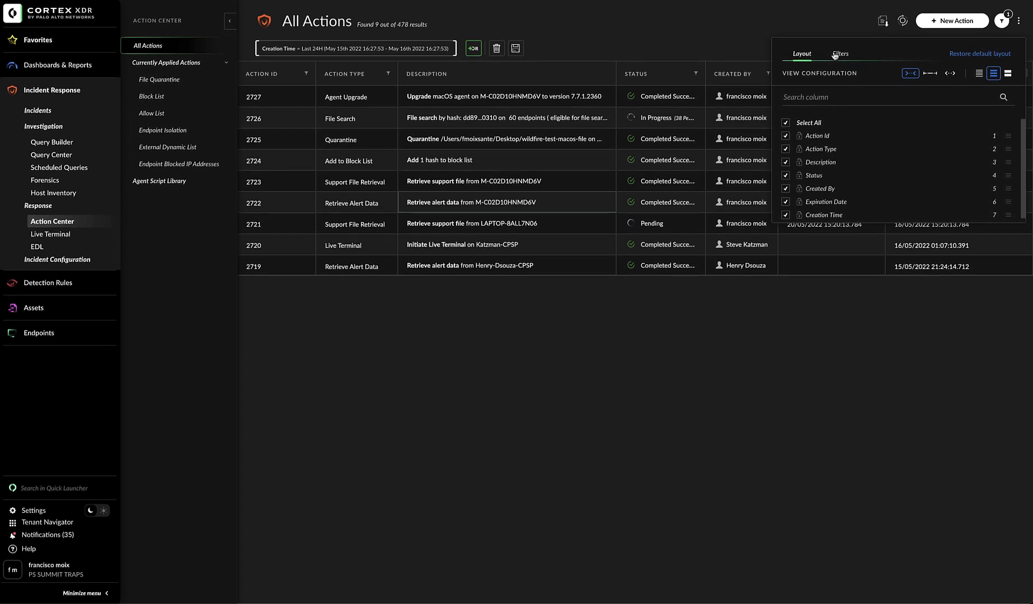
- Browse the filters Shared With Company, then dismiss the layout and filter panel
left_click(839, 55)
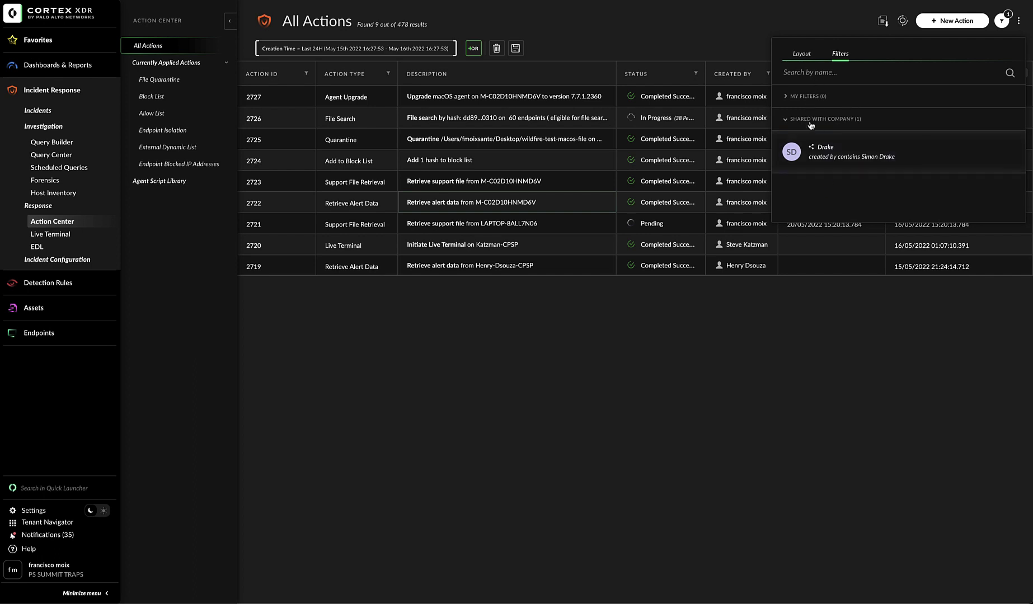
left_click(686, 41)
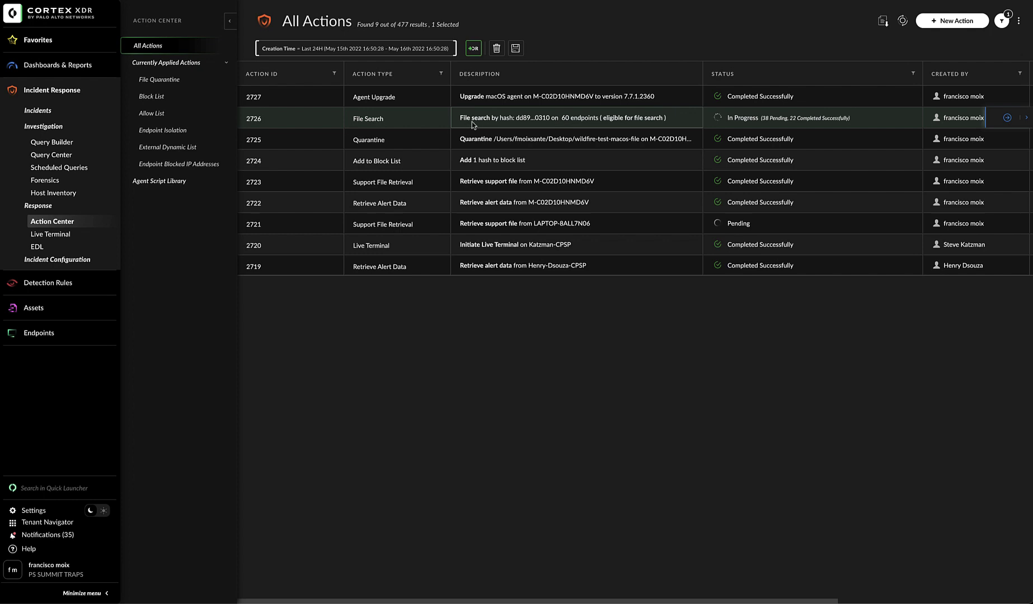
- Bring up the context menu for File Search action 2726
mouse_move(597, 120)
right_click(629, 131)
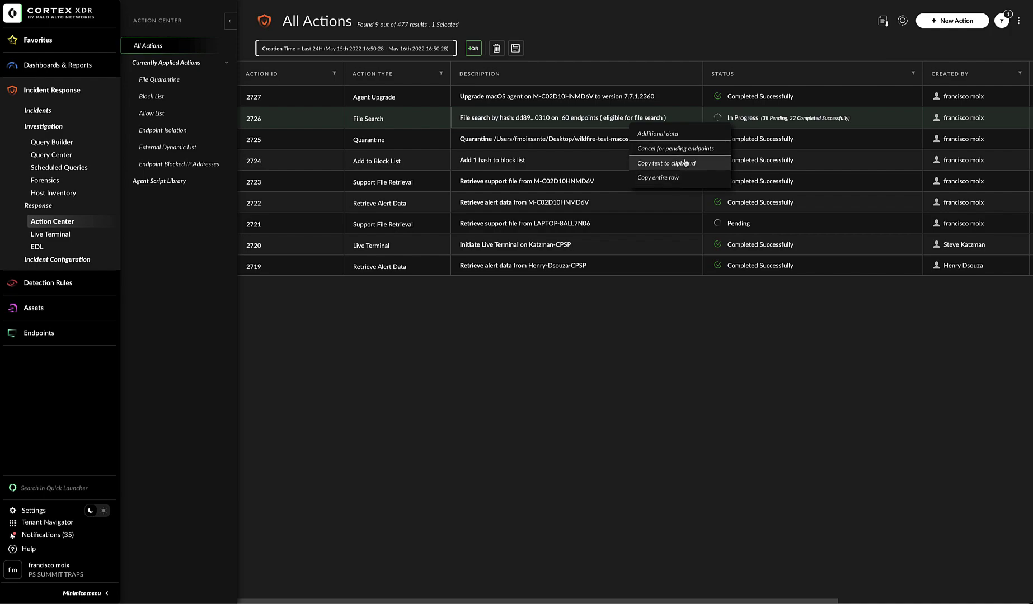
- Open File Search 2726's additional data and select its search hash parameter
left_click(670, 133)
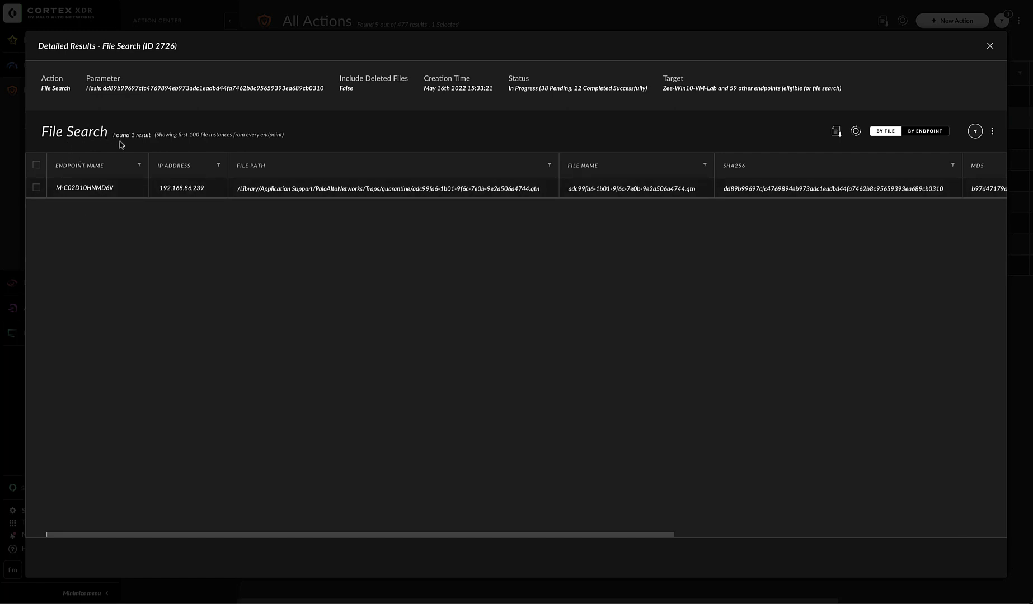
triple_click(197, 96)
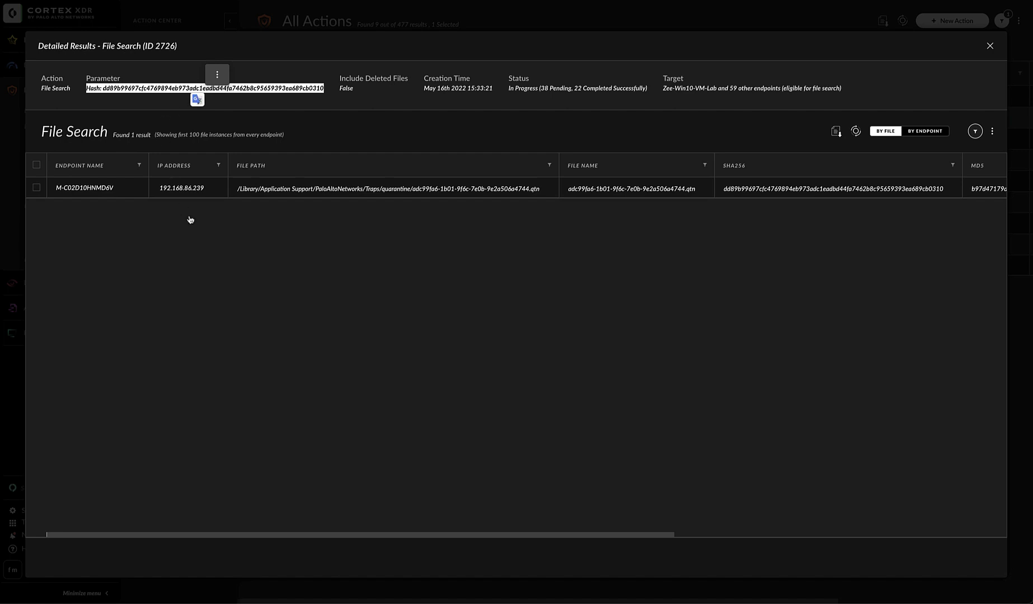
left_click(126, 198)
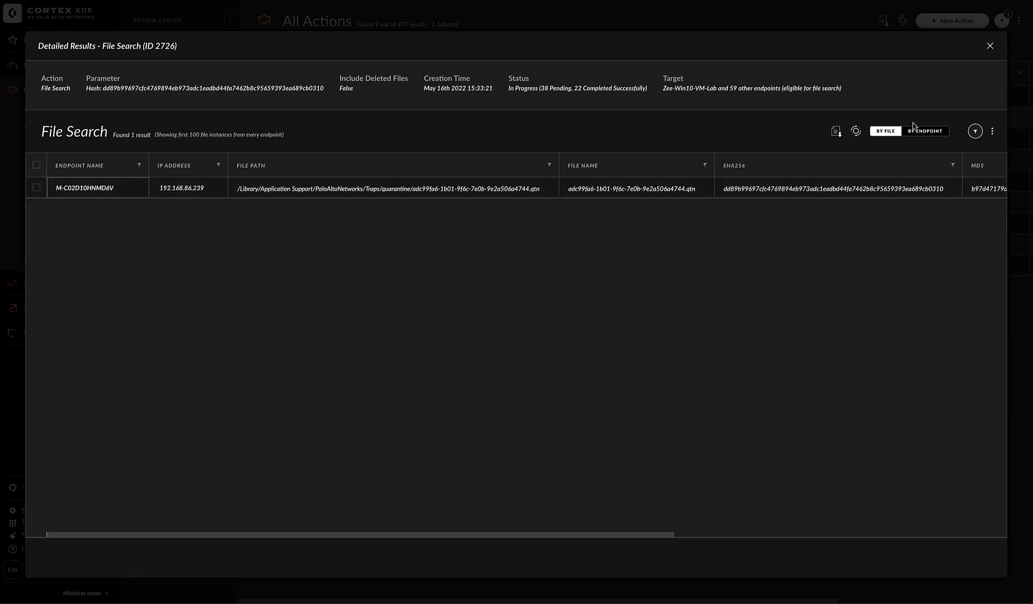
- List results by endpoint and highlight M-C02D10HNMD6V, the one endpoint where the file exists
left_click(926, 131)
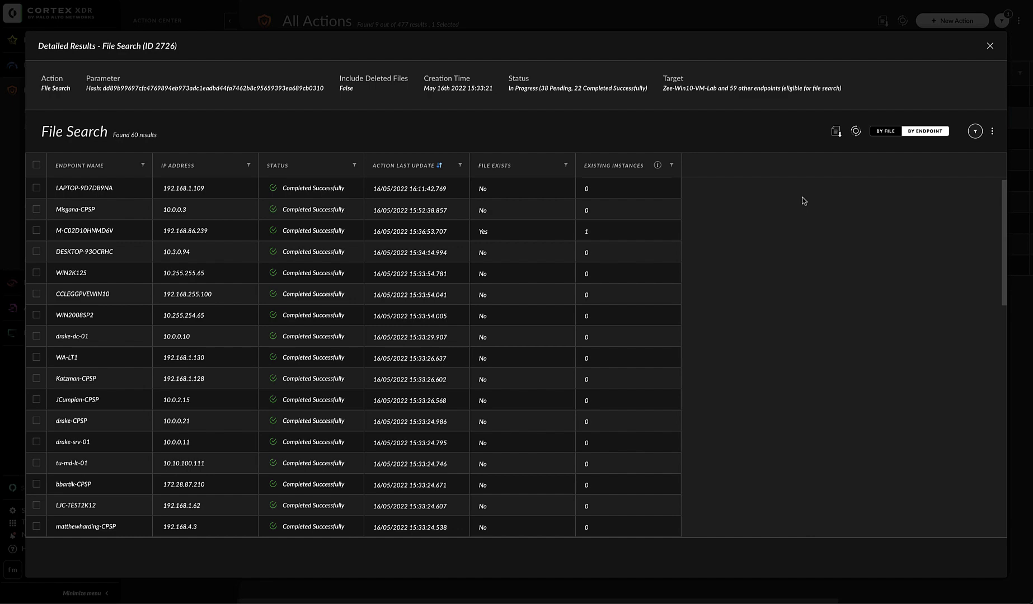
scroll(89, 282, "down", 10)
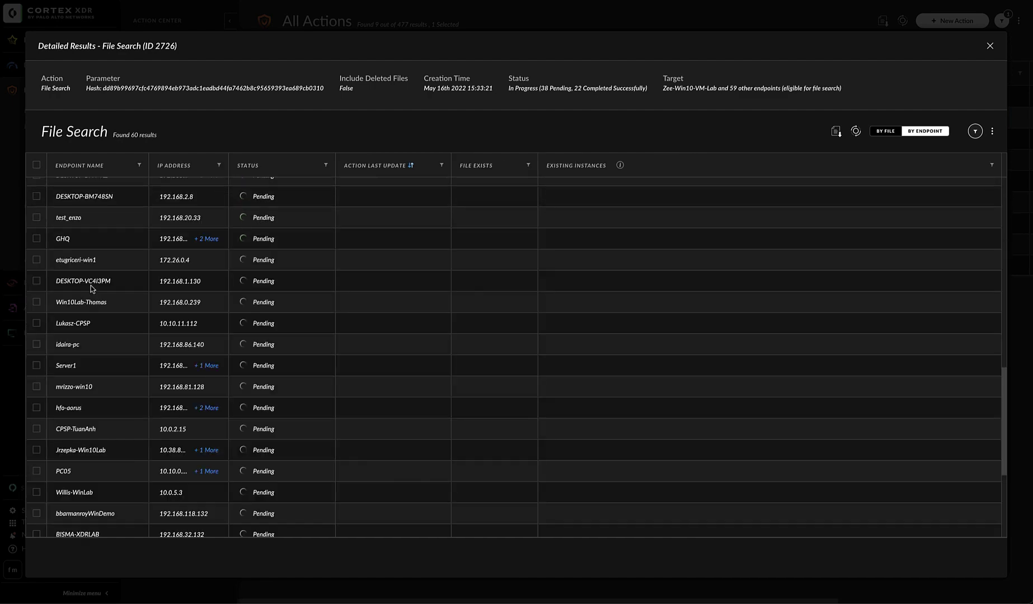
scroll(91, 285, "up", 10)
scroll(168, 252, "down", 1)
scroll(168, 251, "up", 1)
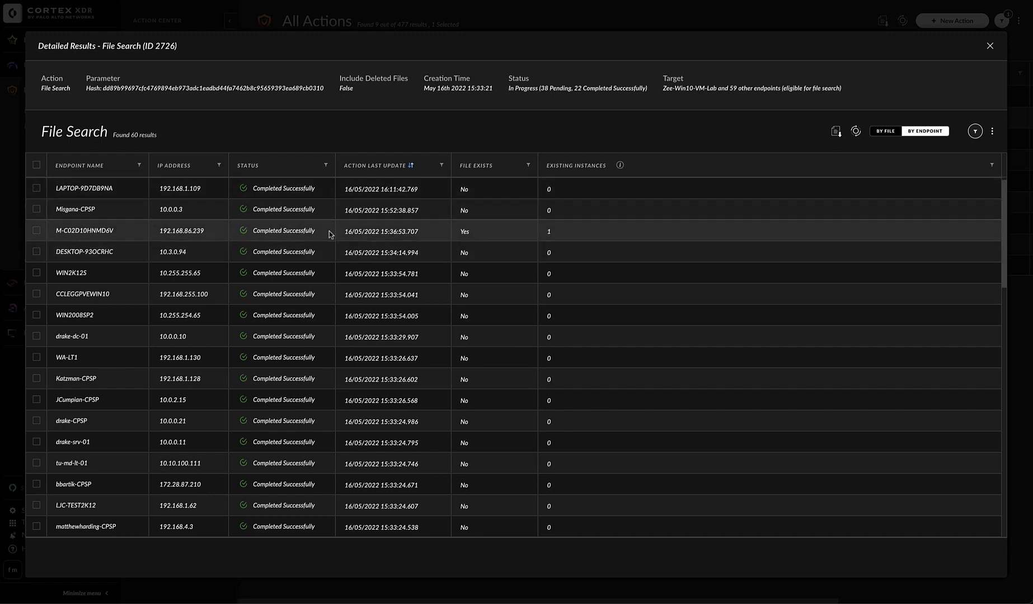
left_click(93, 230)
scroll(567, 280, "down", 1)
scroll(566, 283, "down", 8)
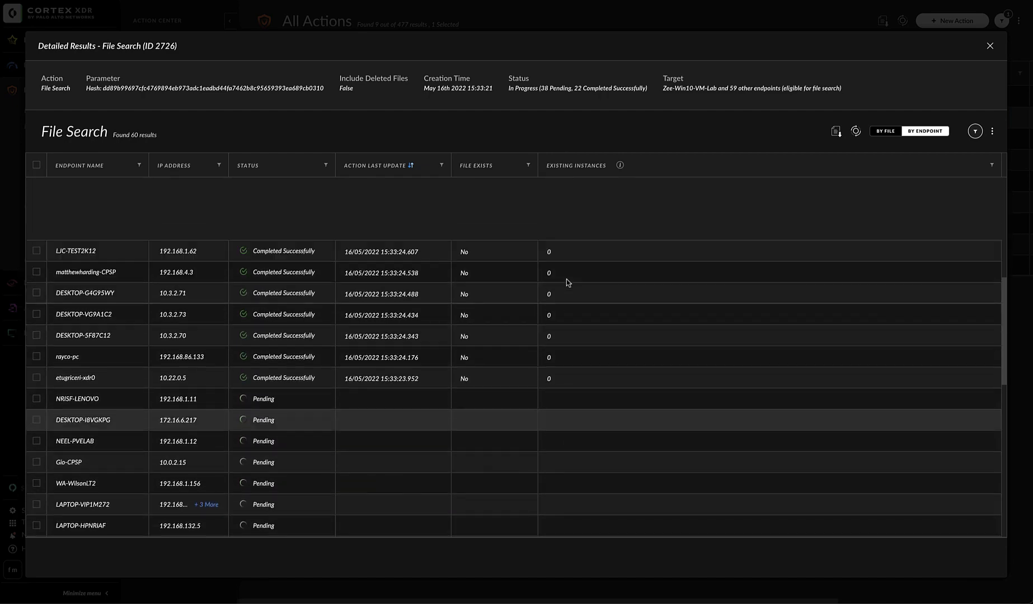
scroll(567, 279, "down", 4)
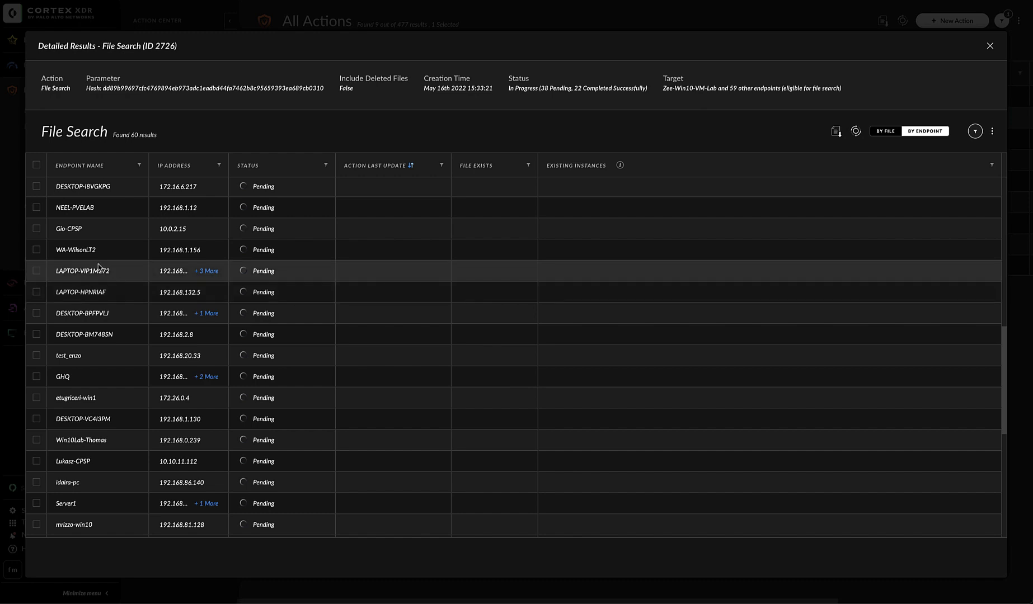
scroll(131, 412, "down", 10)
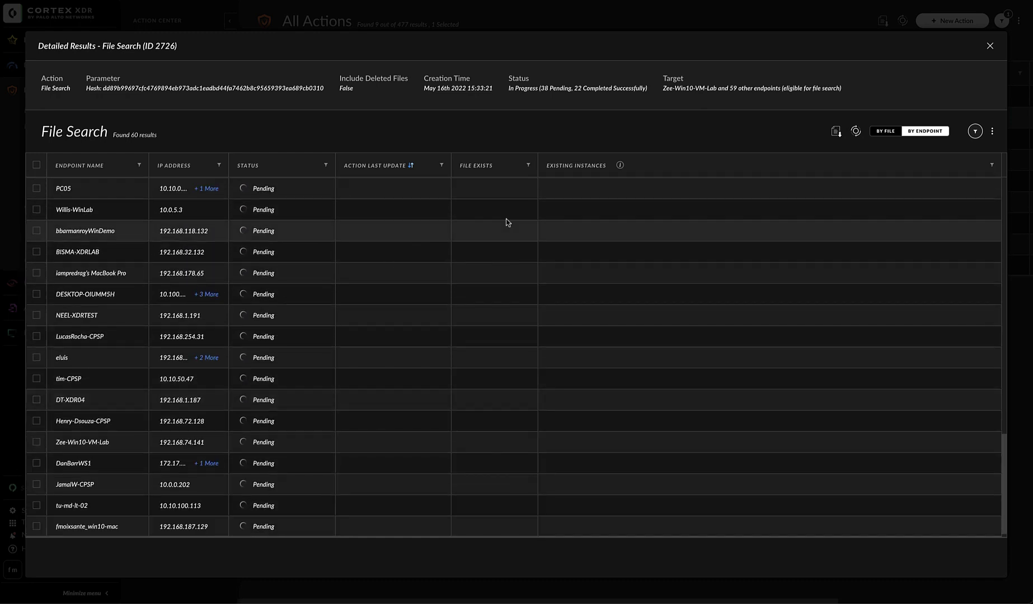
- Close the file search details and start a new Retrieve Support File action
left_click(989, 47)
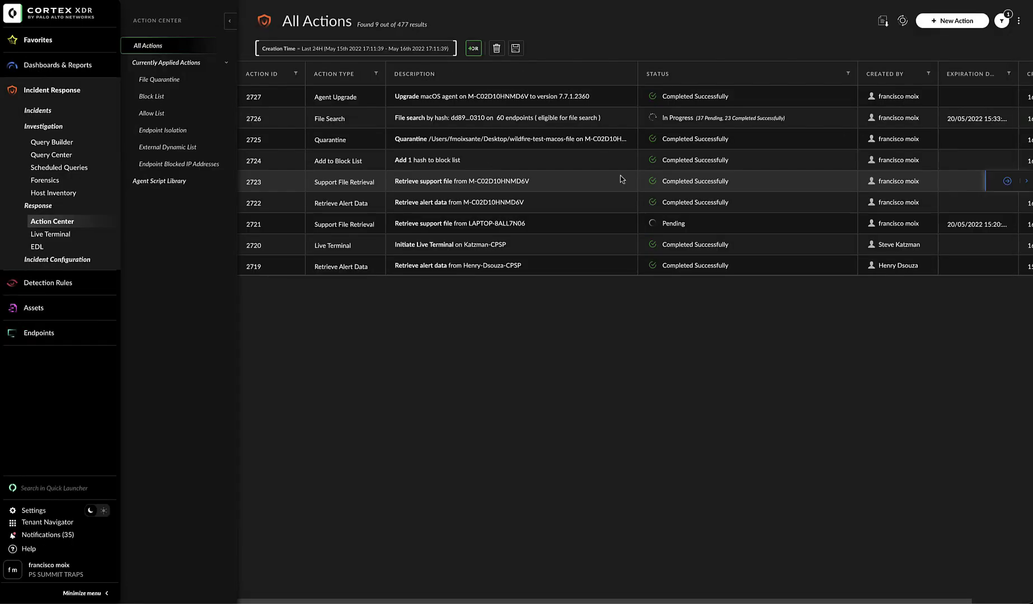
left_click(951, 21)
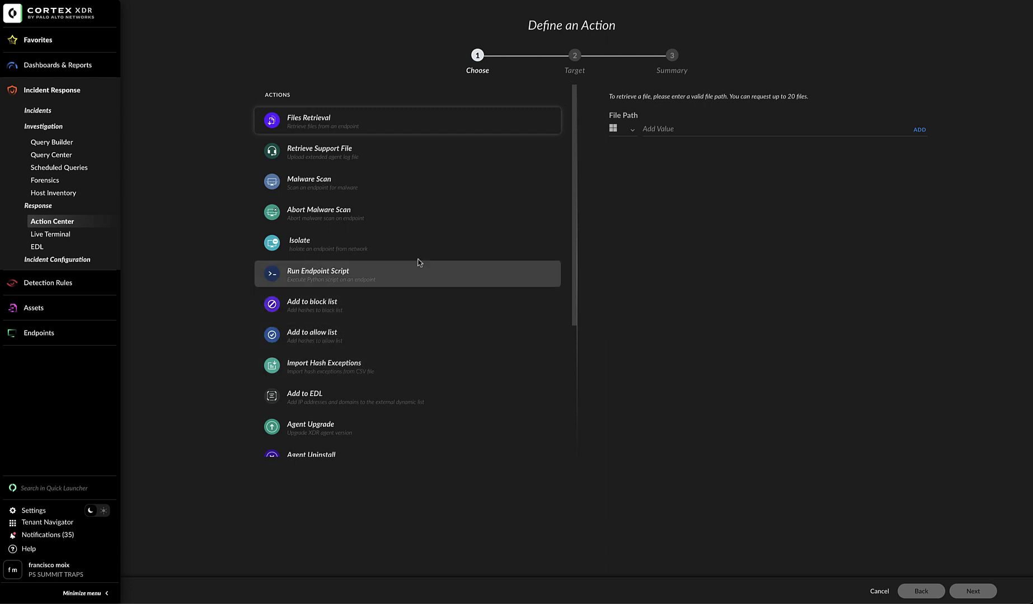
left_click(322, 157)
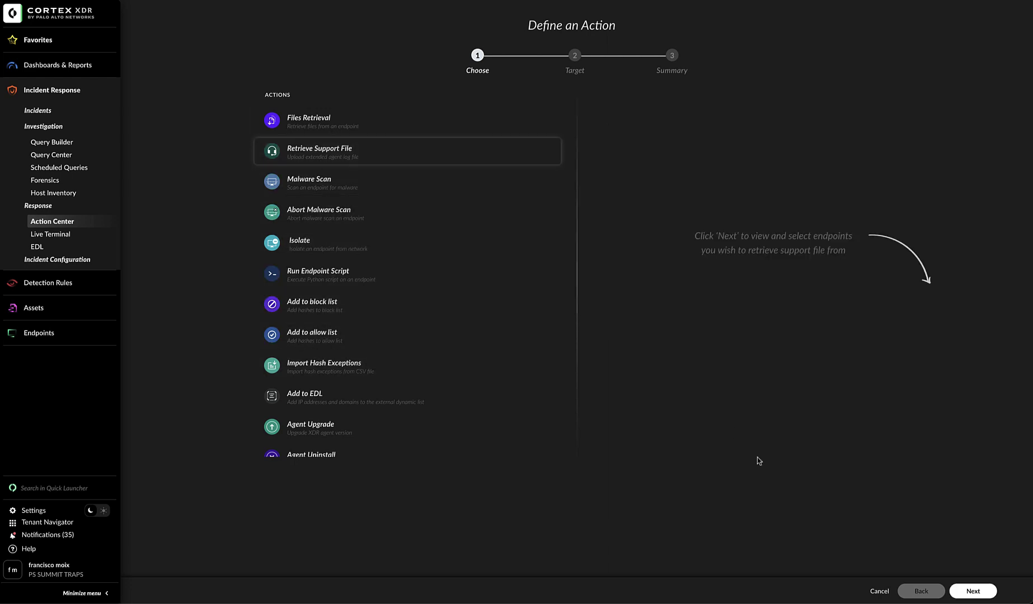
- Filter target endpoints to Connected status and Server type, then select all 8 servers
left_click(973, 591)
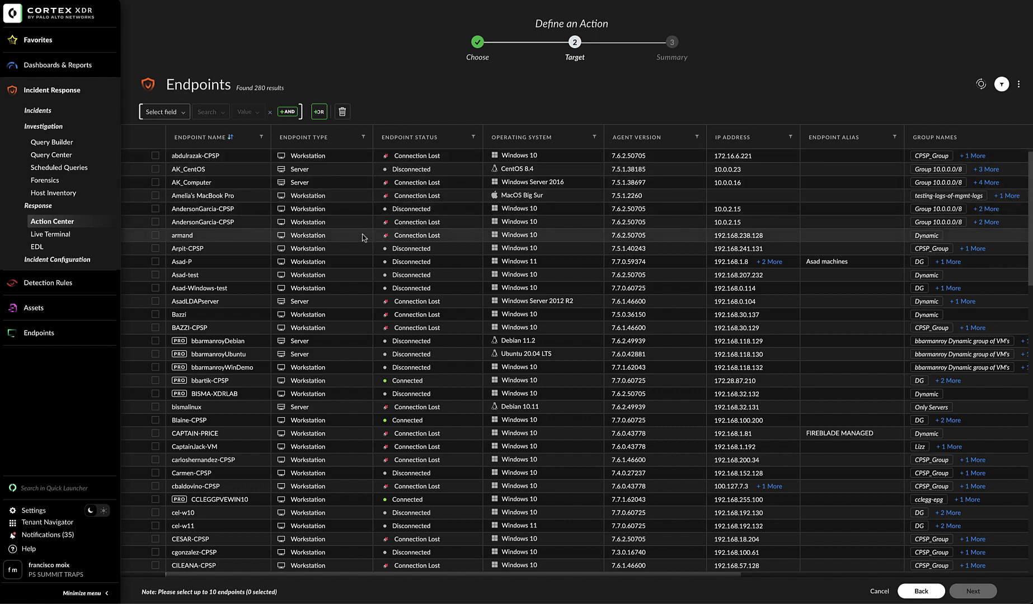
right_click(426, 383)
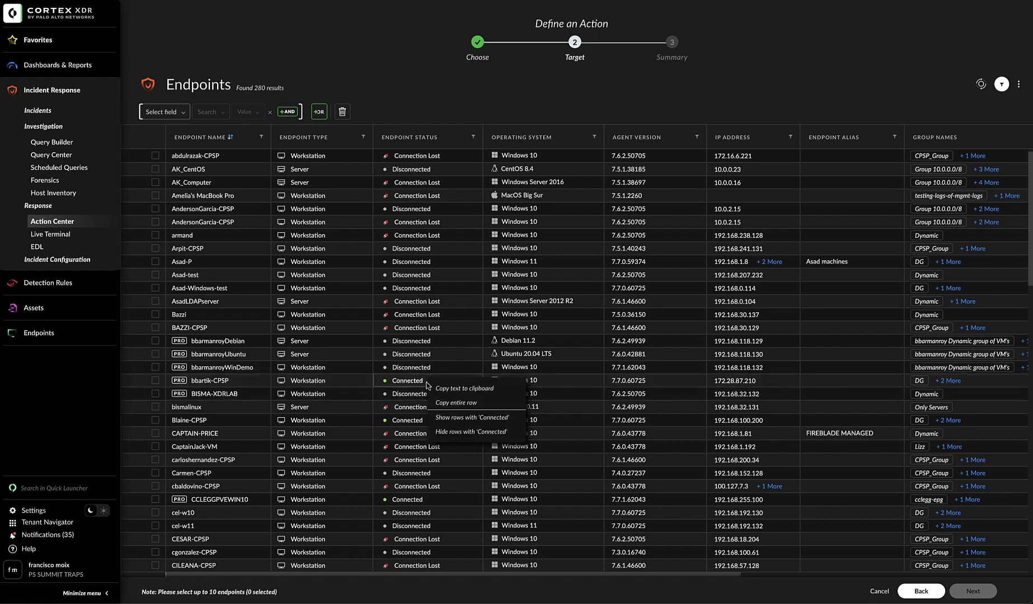
left_click(462, 418)
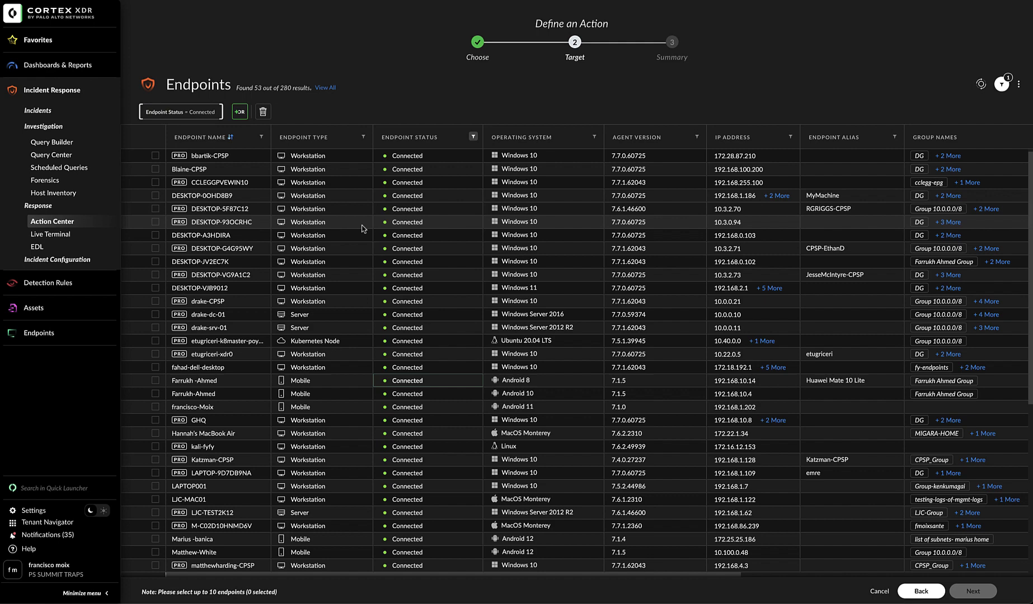
right_click(306, 315)
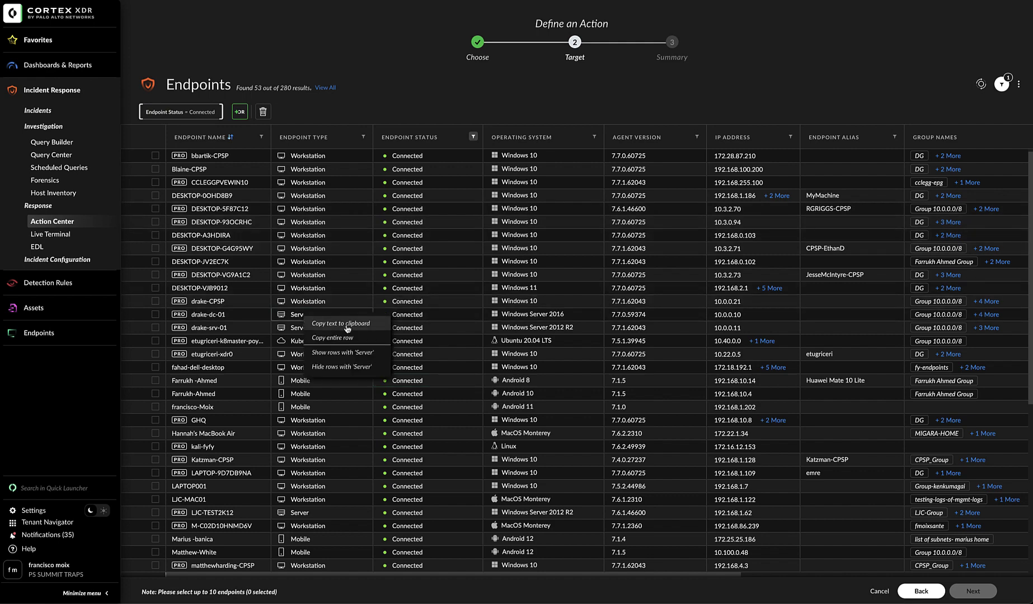
left_click(349, 353)
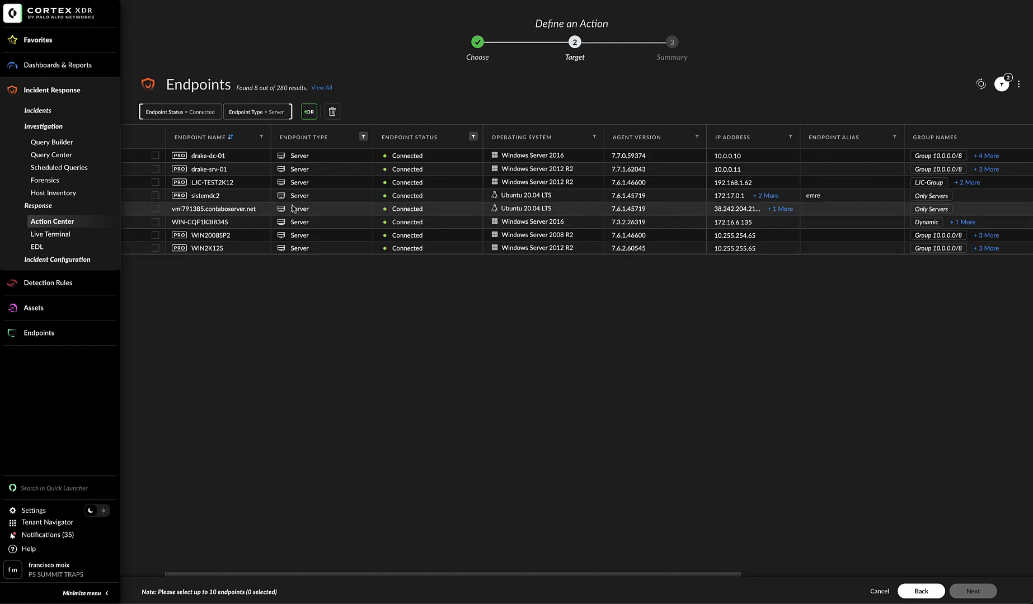
left_click(155, 156)
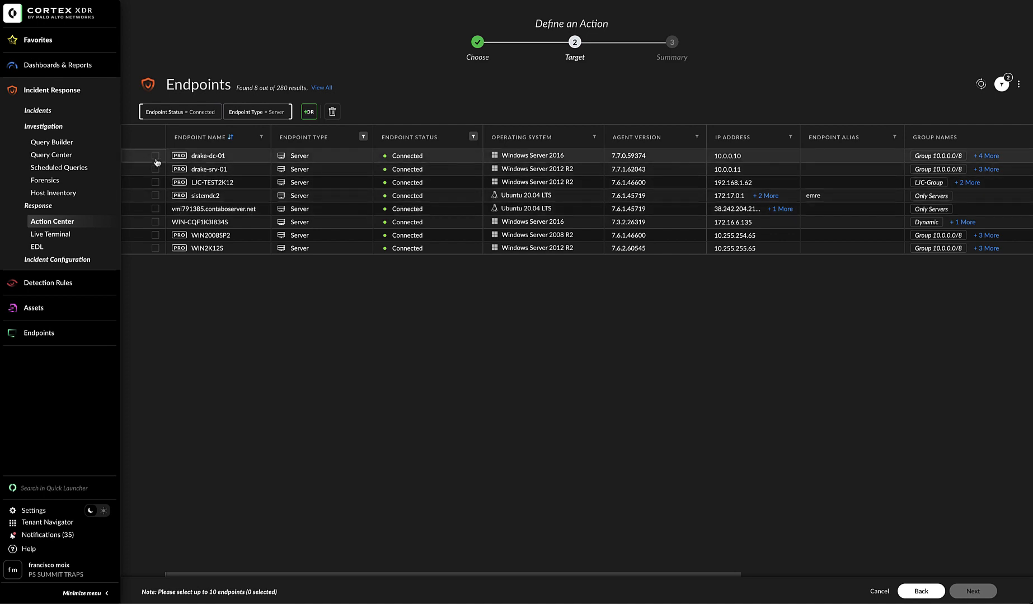
left_click(155, 249, "shift")
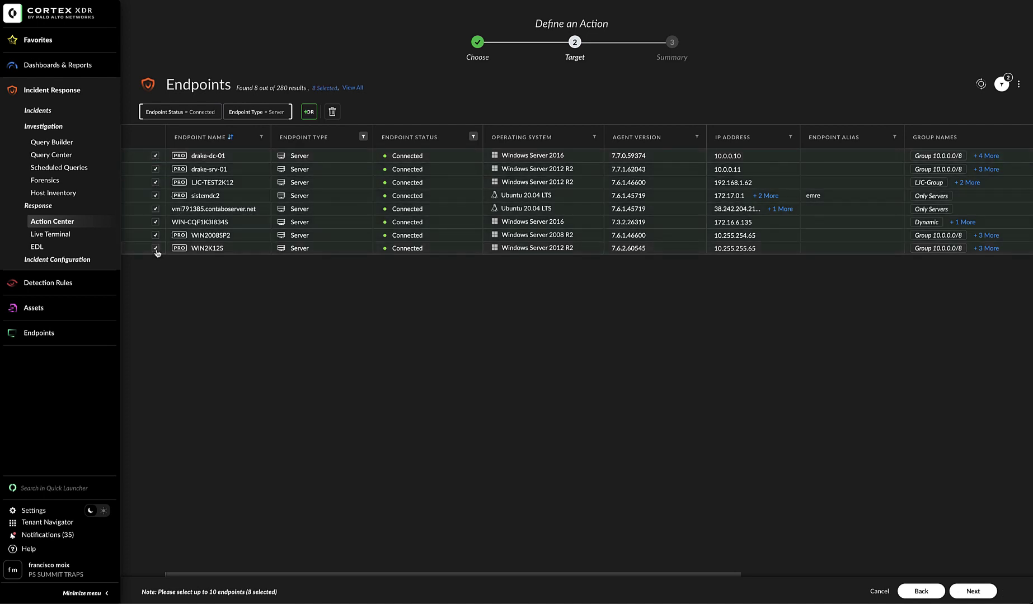
- Check the summary listing the 8 selected endpoints and submit the Retrieve Support File action
left_click(975, 591)
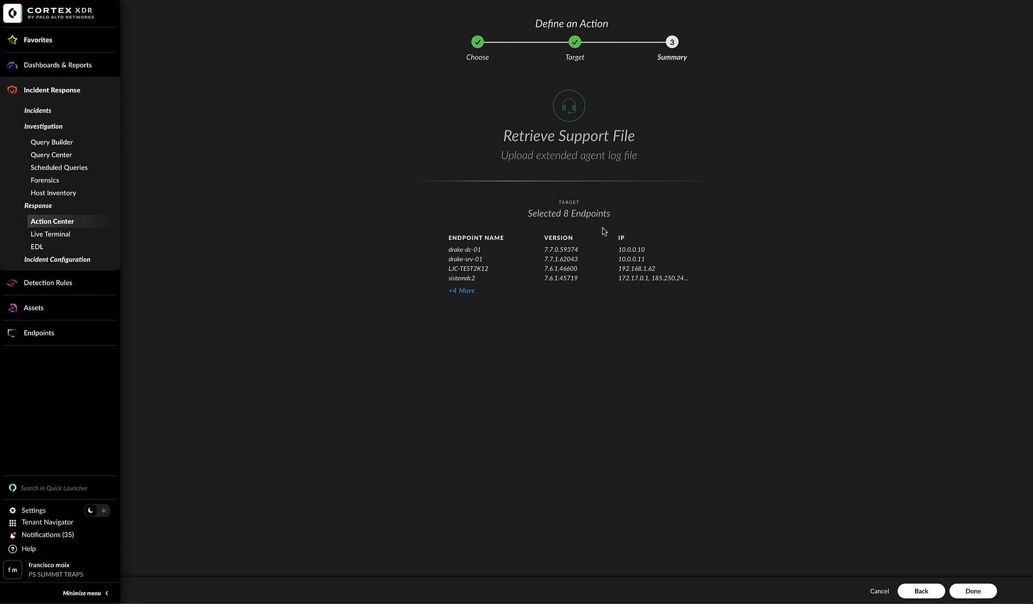
left_click(972, 591)
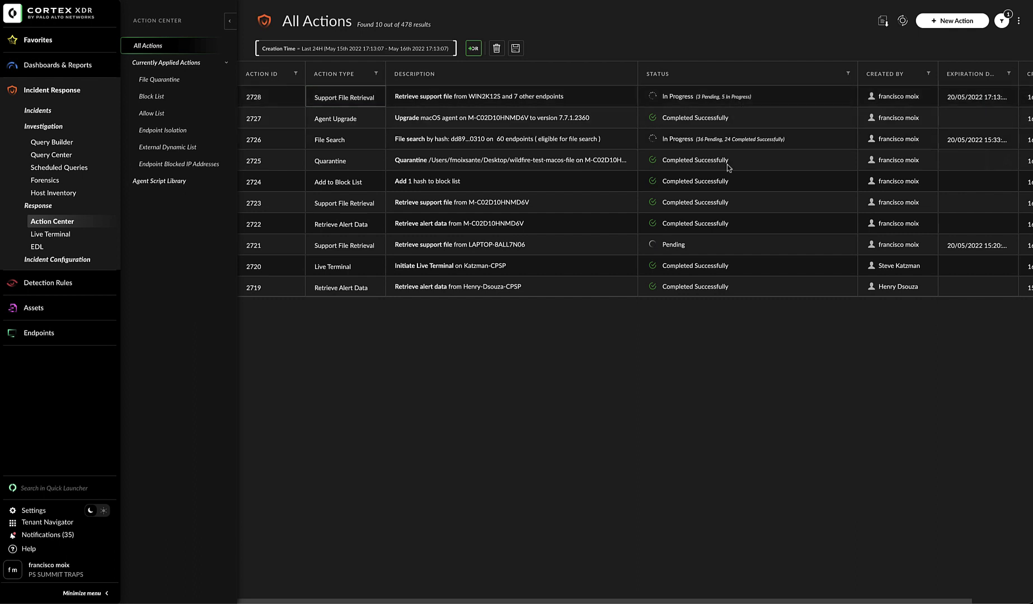
- Select row 2728, the in-progress Support File Retrieval for WIN2K12S and 7 others
left_click(648, 184)
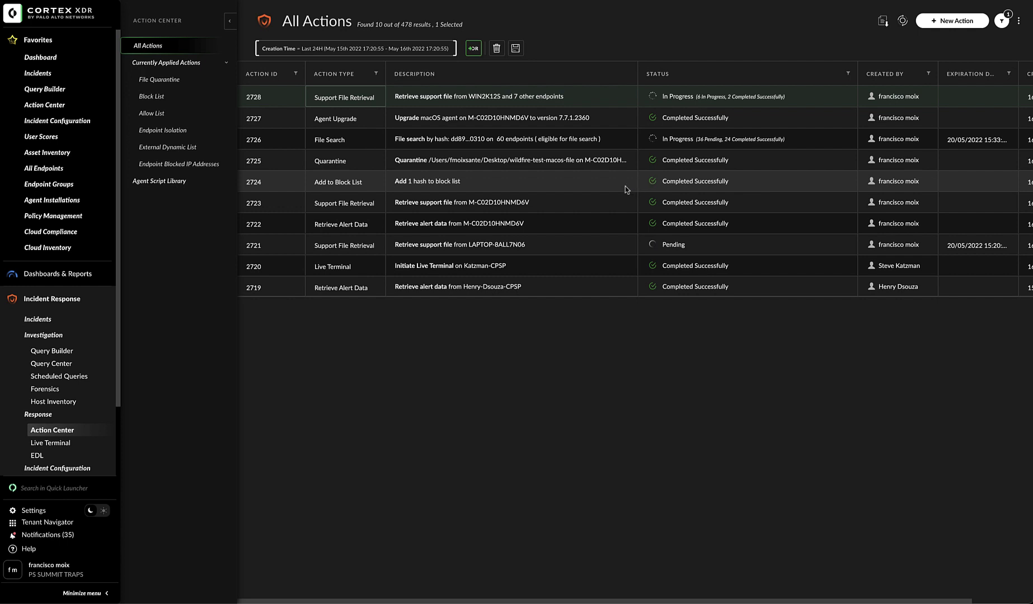
- Open the Detailed Results of action 2728 and scroll through the per-endpoint results
right_click(353, 101)
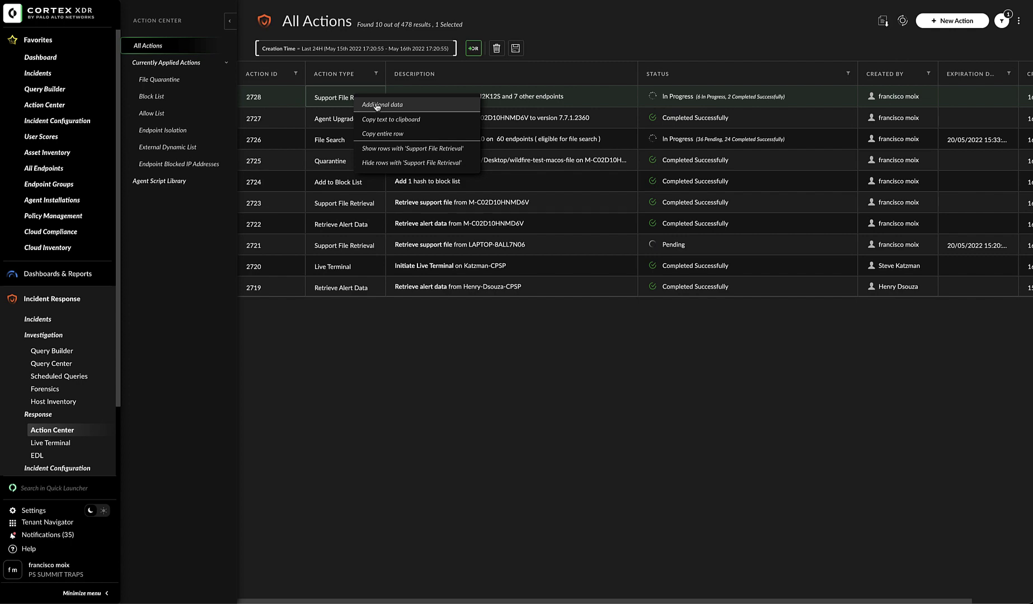
left_click(375, 106)
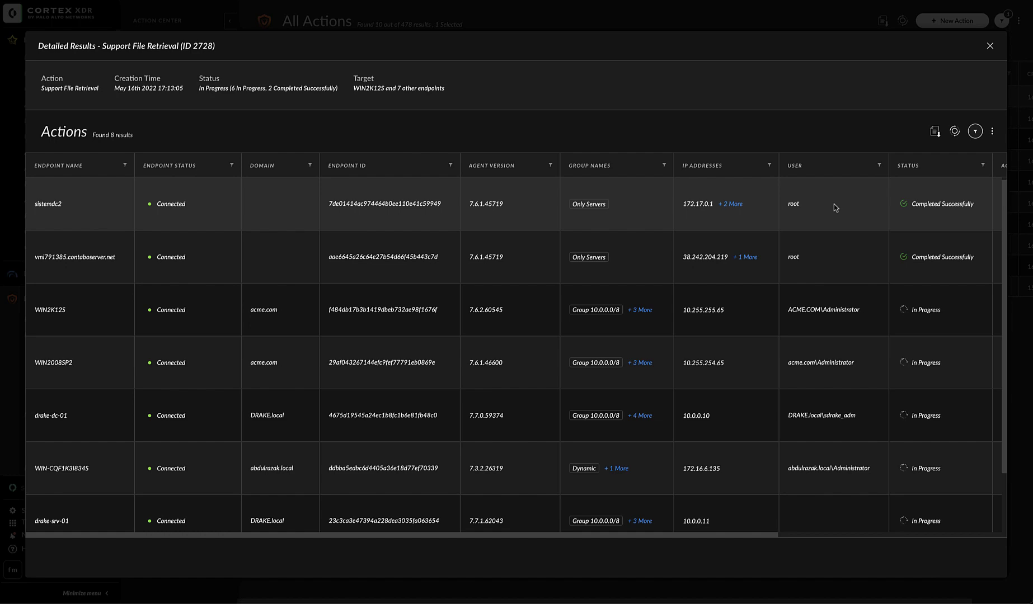
scroll(940, 208, "right", 3)
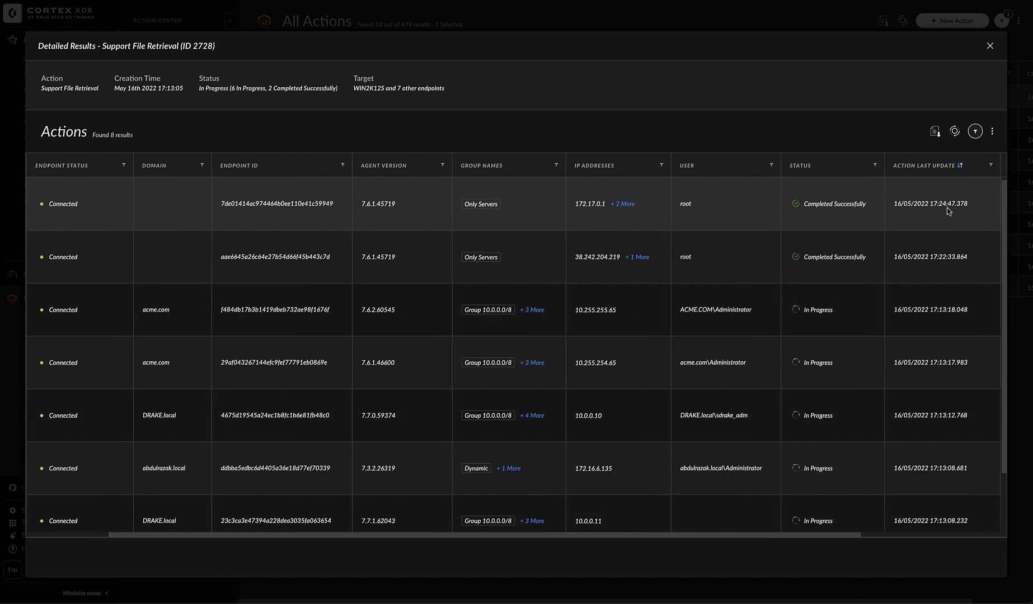
scroll(947, 208, "down", 2)
scroll(947, 207, "up", 2)
scroll(947, 208, "left", 3)
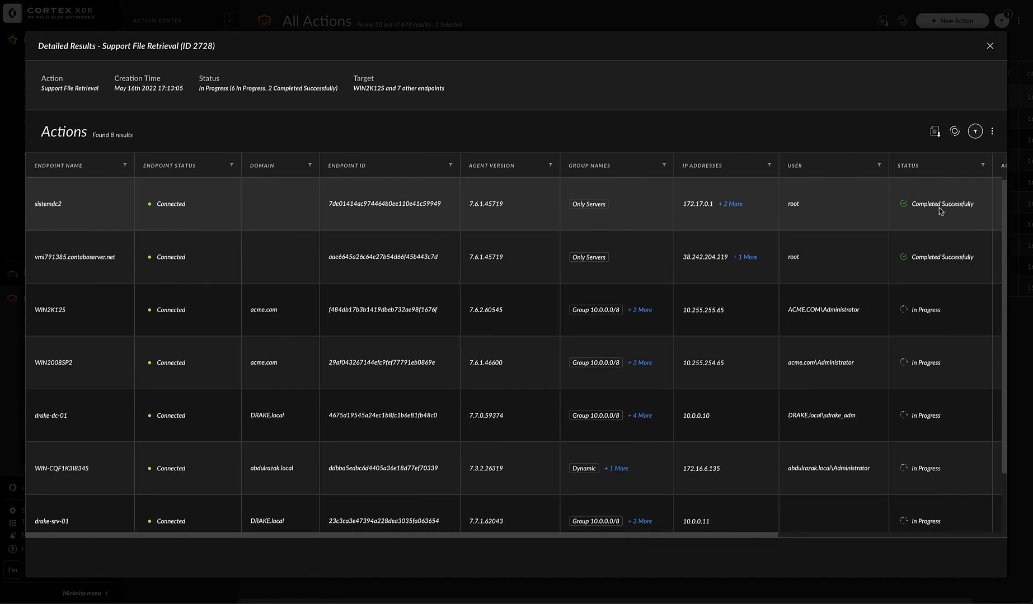
- Generate a support file download link for endpoint sistemdc2, then close Detailed Results
right_click(210, 198)
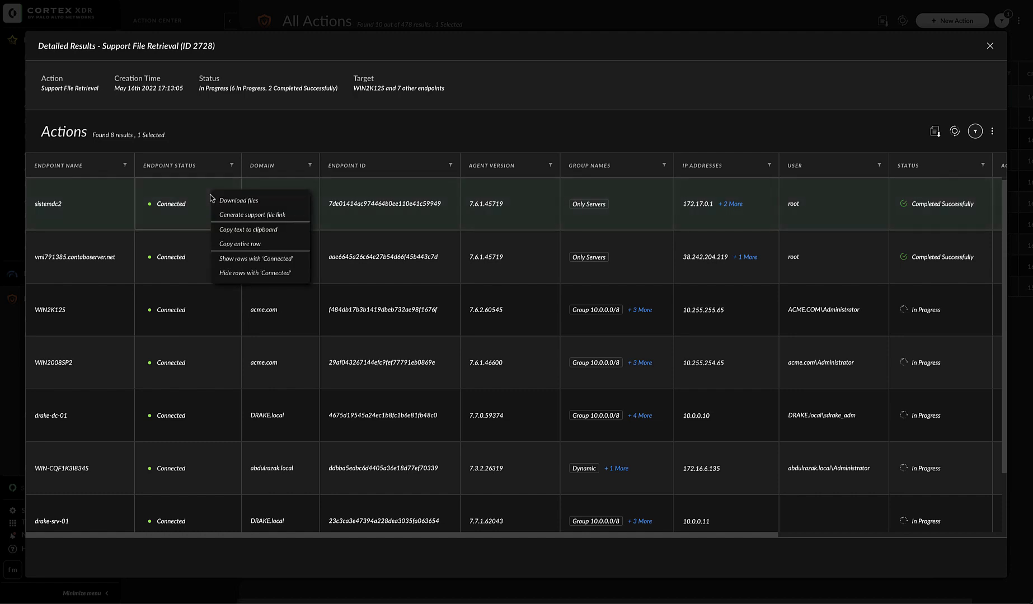
left_click(245, 218)
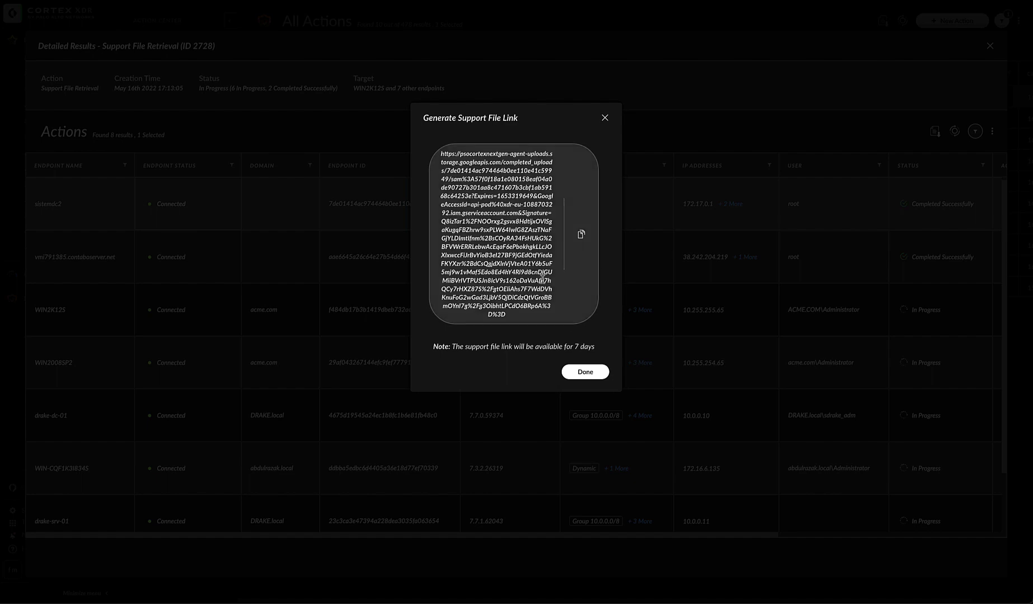
left_click(585, 372)
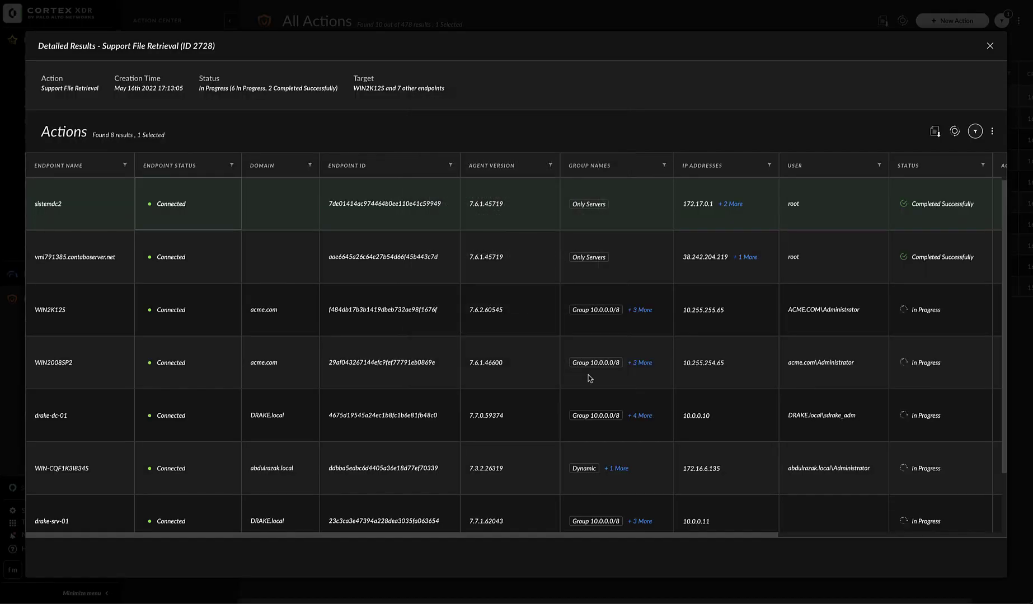
right_click(203, 199)
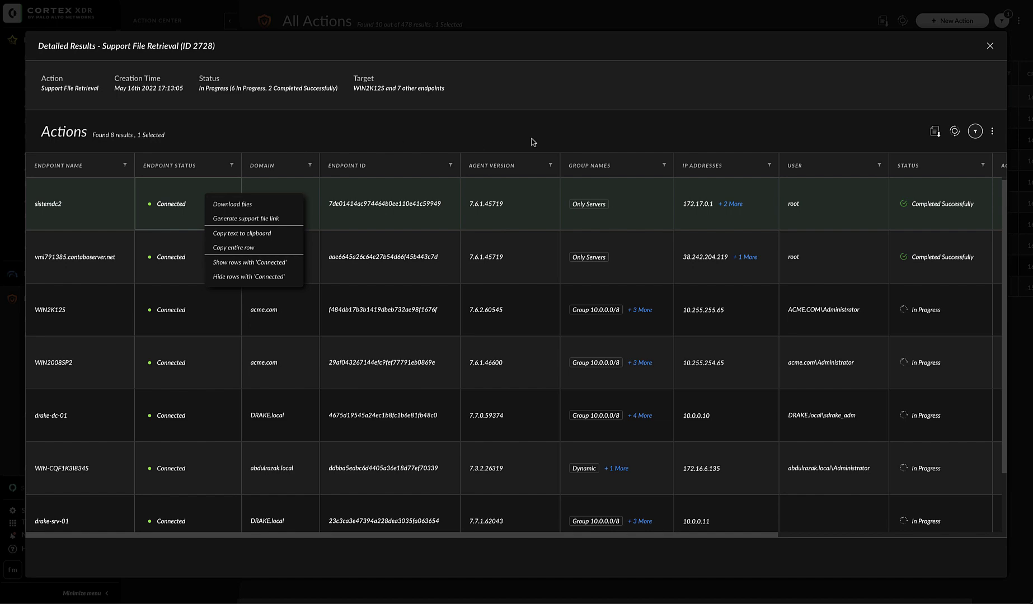
left_click(990, 46)
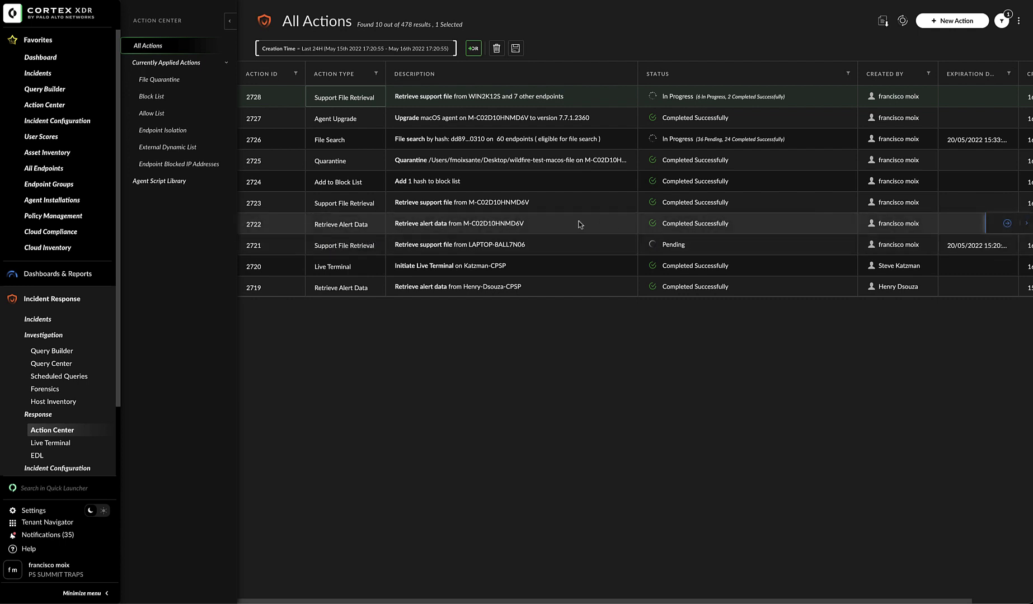
right_click(354, 226)
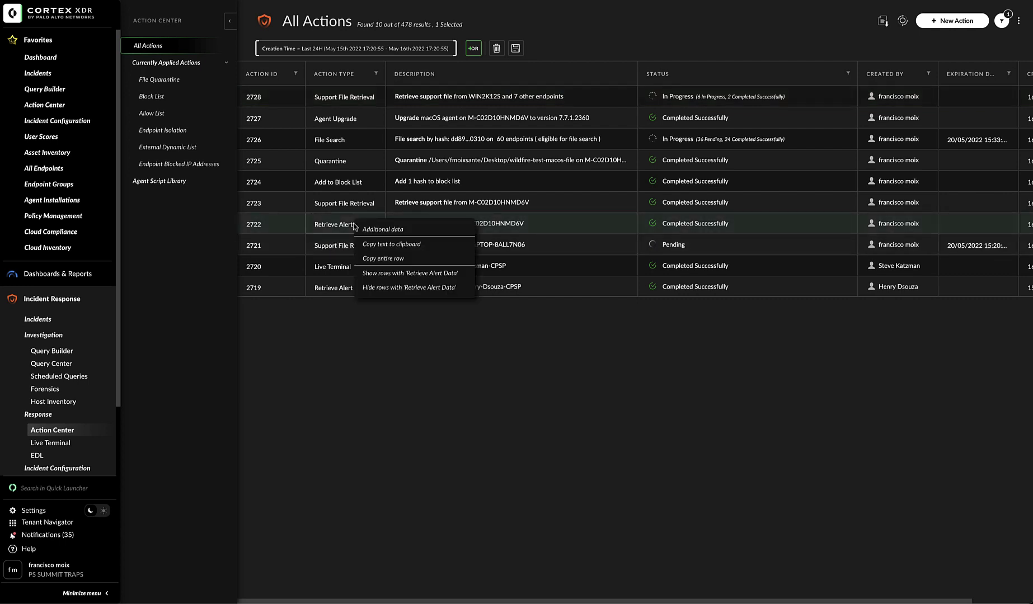
left_click(368, 230)
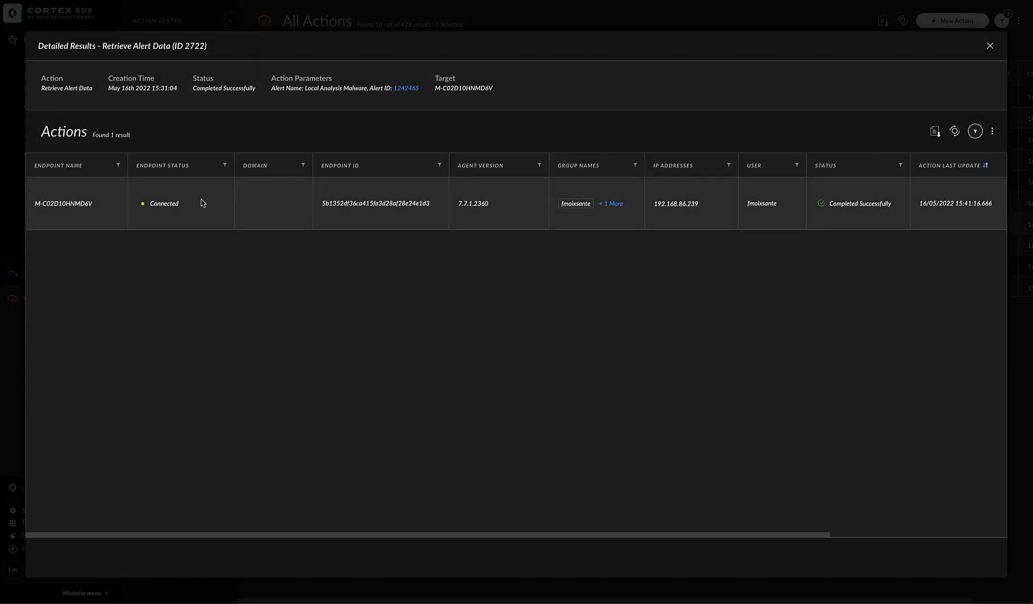
right_click(203, 200)
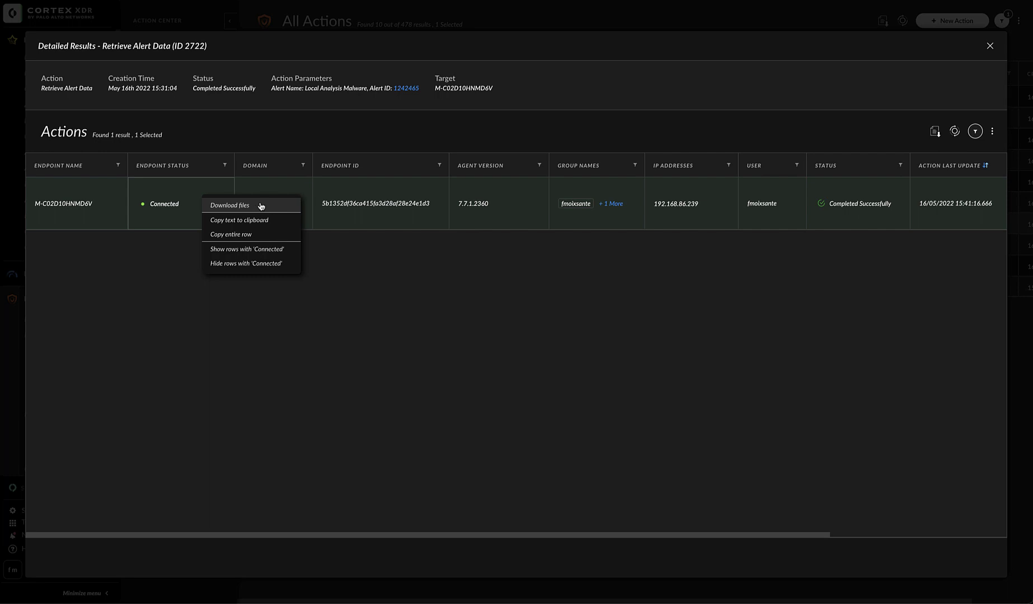
key("Escape")
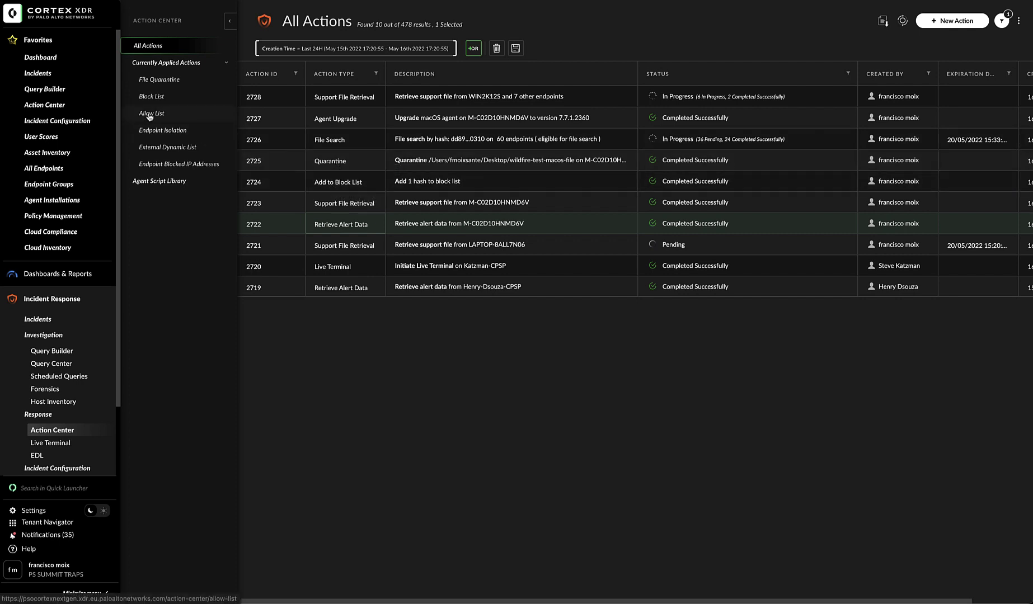
right_click(356, 164)
left_click(372, 169)
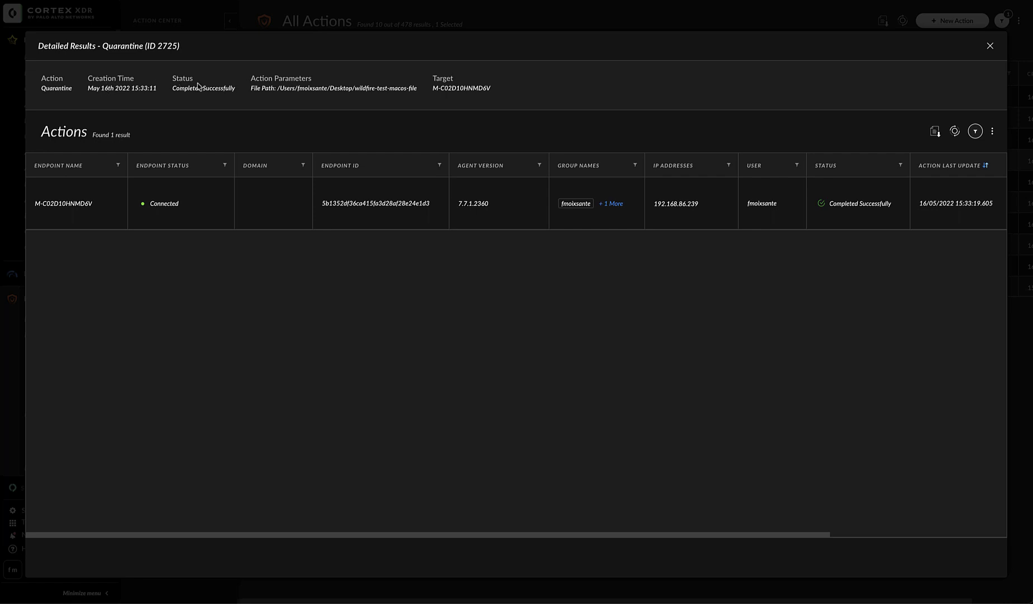
left_click_drag(250, 78, 312, 80)
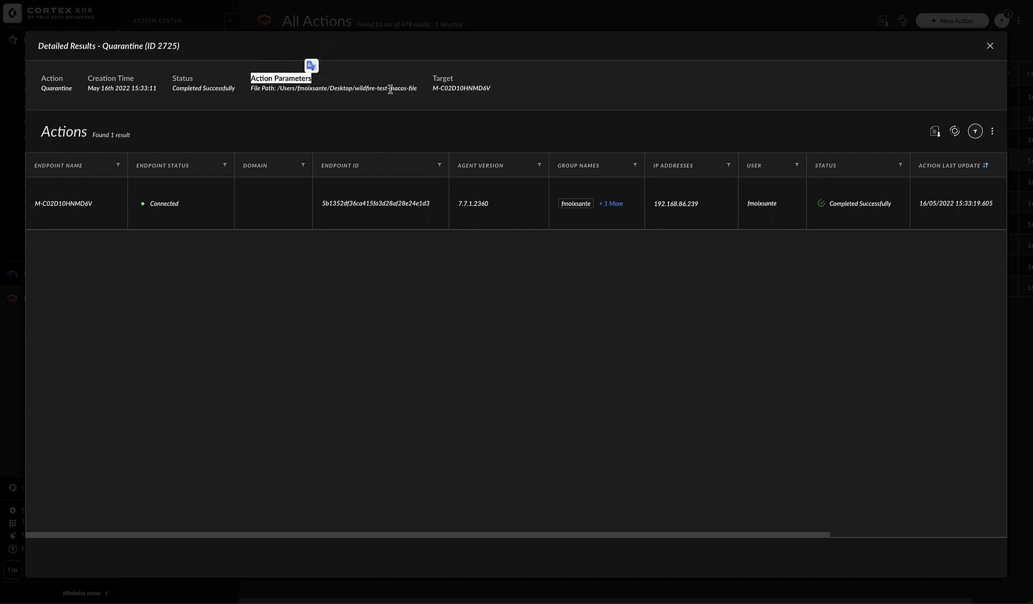
right_click(265, 208)
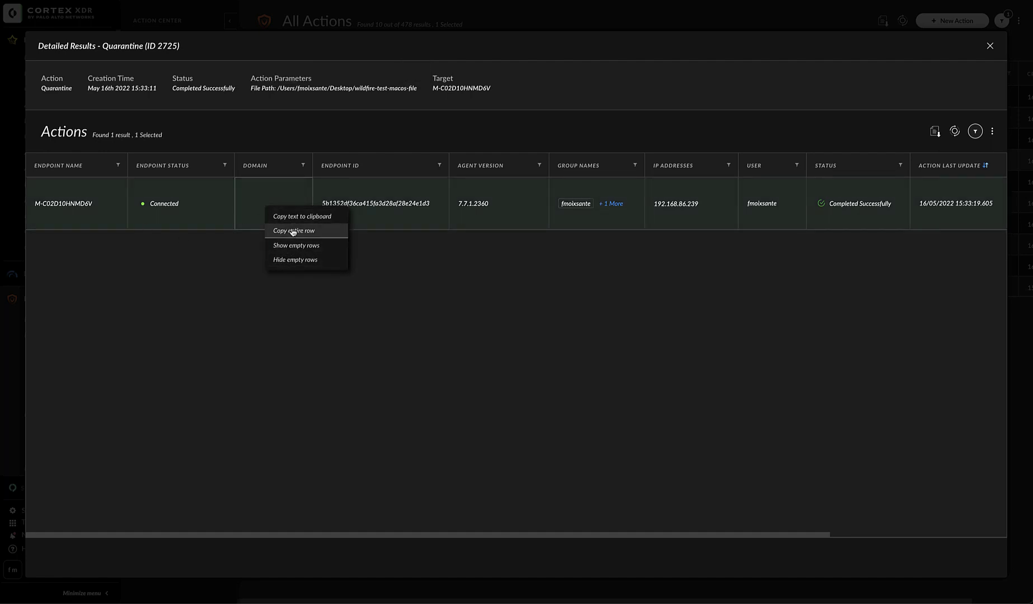
left_click(248, 271)
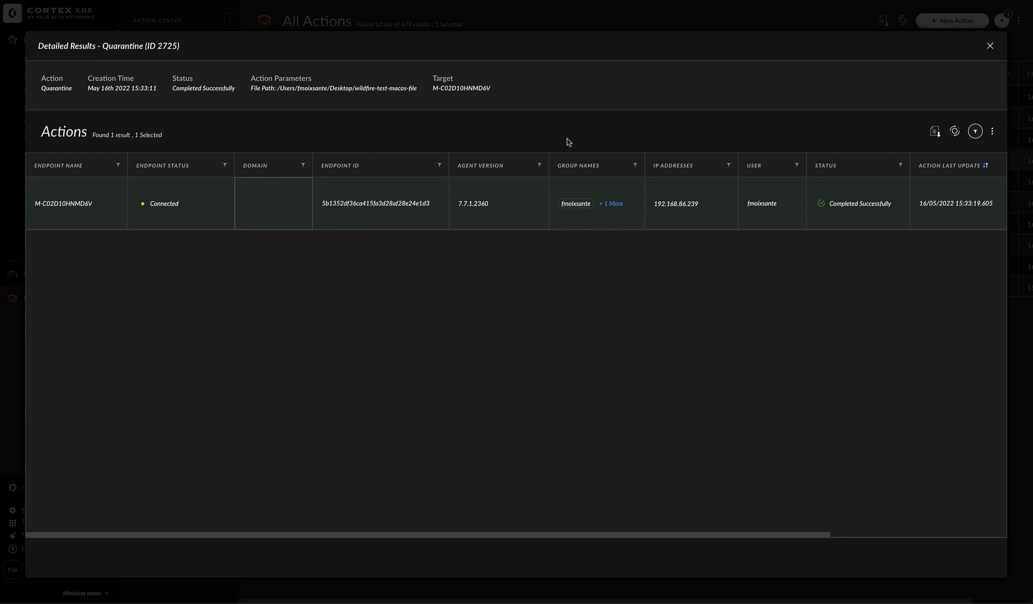
left_click(989, 46)
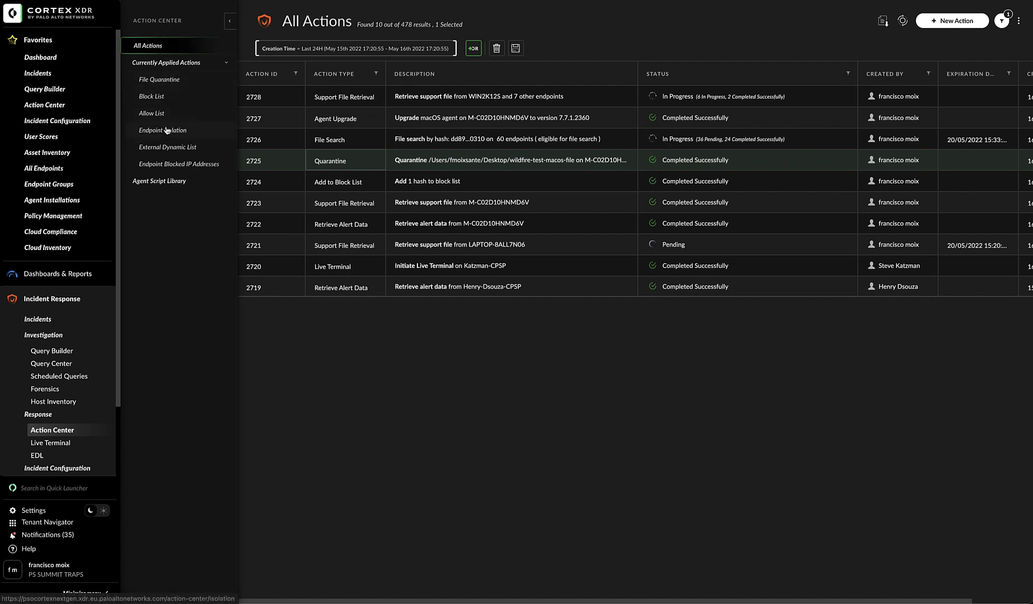
- Open File Quarantine and look up the quarantined wildfire-test-macos-file hash in Quick Launcher
left_click(162, 83)
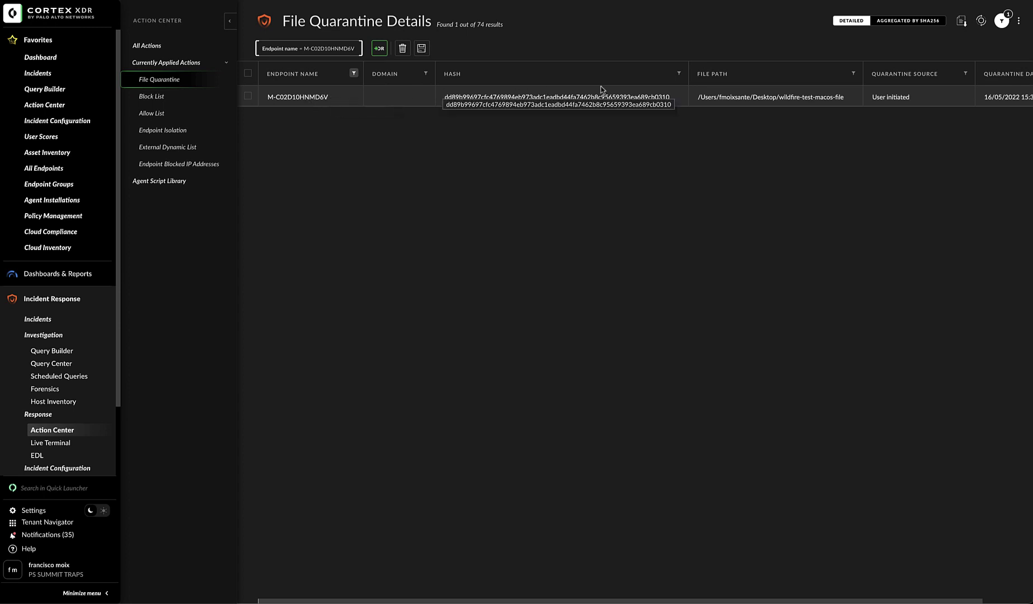
right_click(643, 92)
left_click(468, 171)
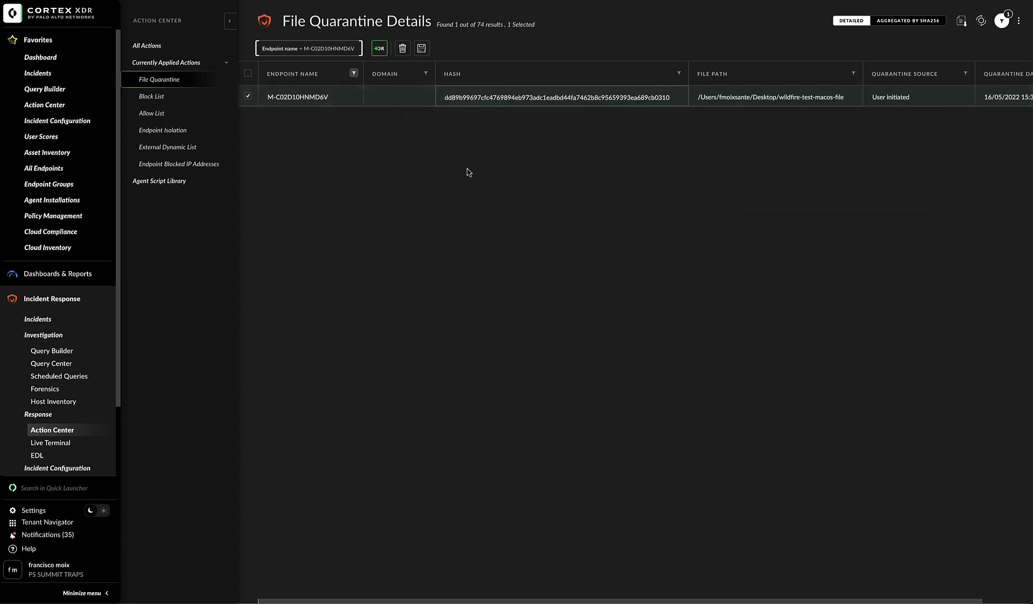
right_click(547, 99)
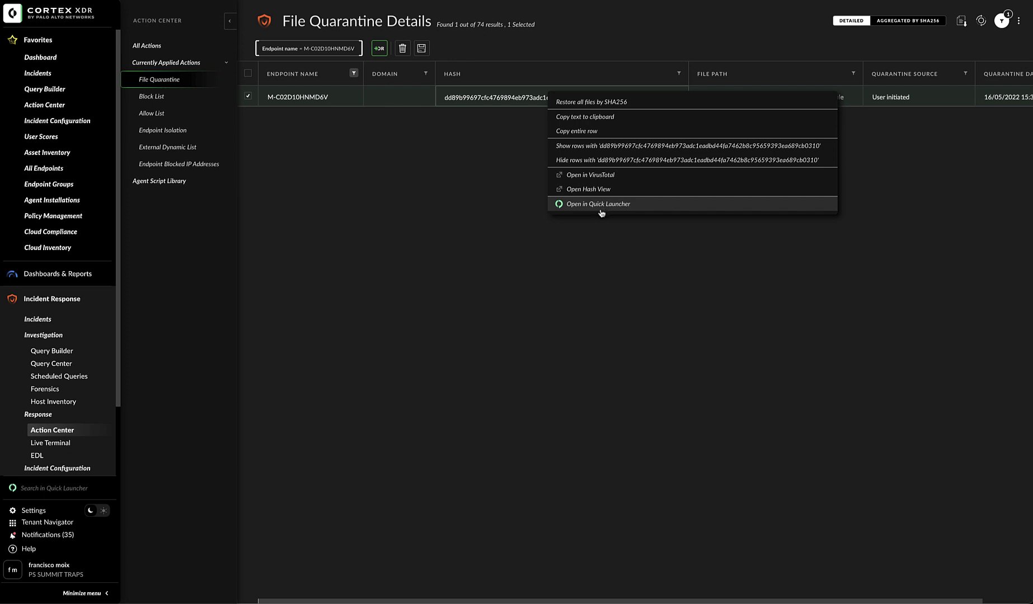
left_click(600, 206)
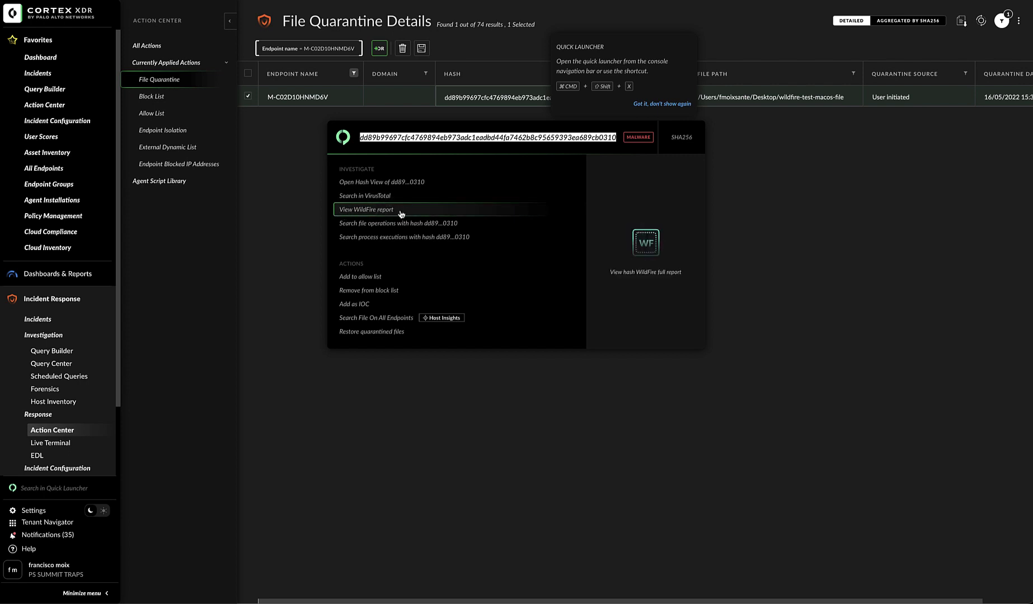
- Close the Quick Launcher and view the options for block list action 2724 in All Actions
left_click(526, 423)
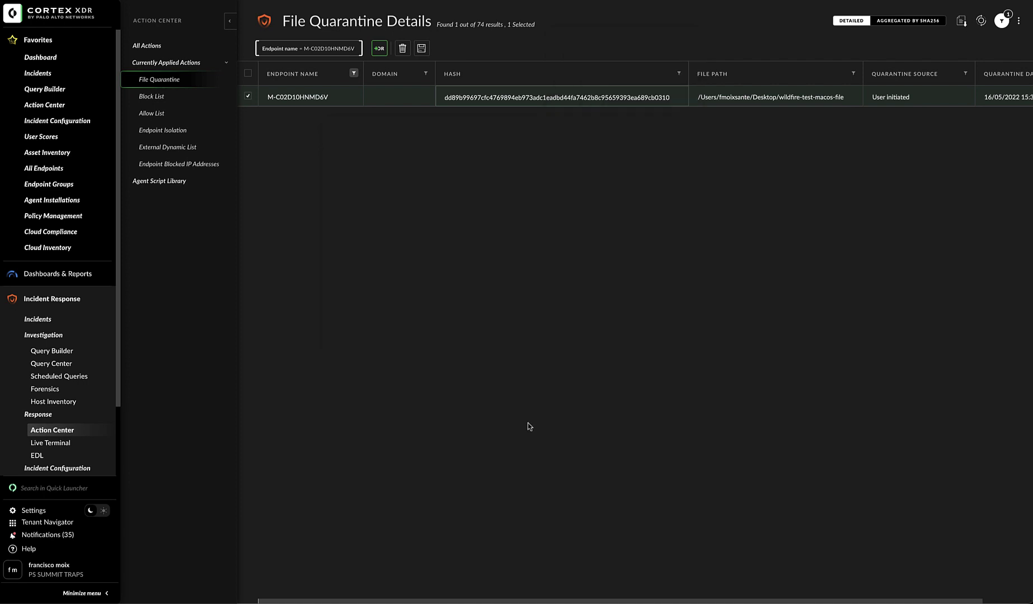
left_click(148, 49)
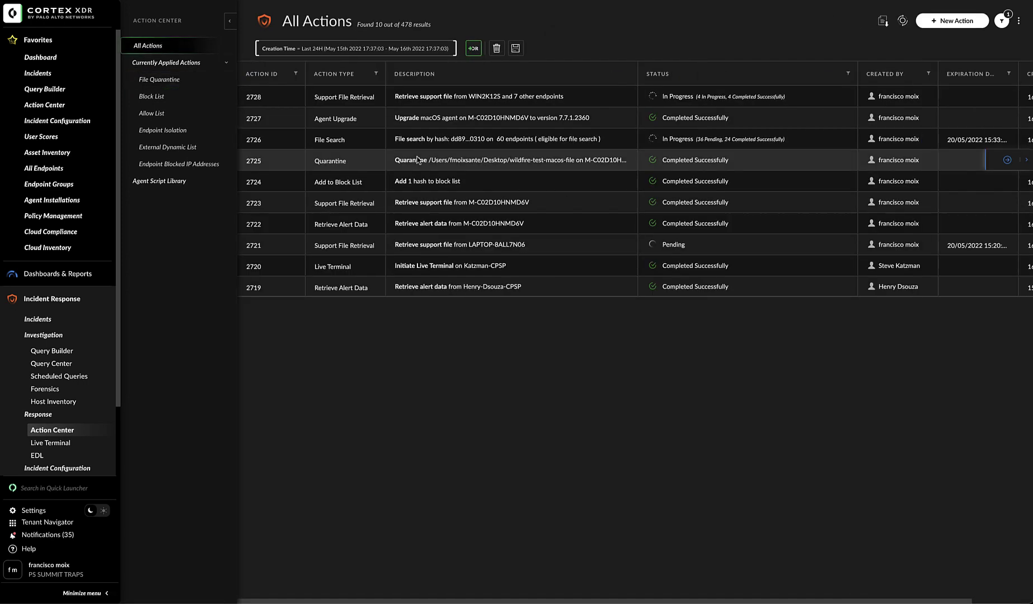
right_click(349, 187)
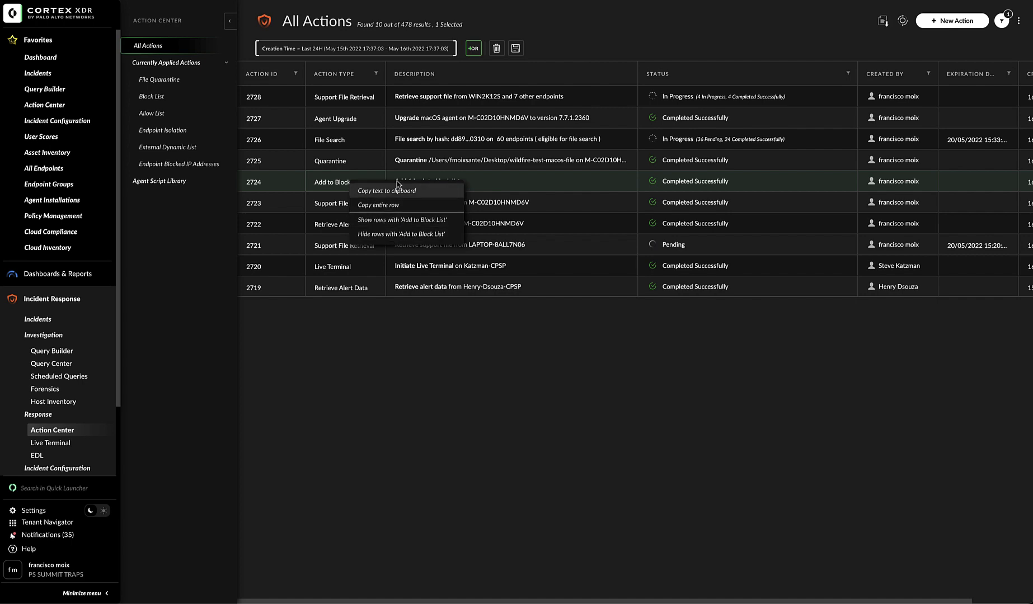
- Open the Block List and add the Creation Time column
left_click(157, 98)
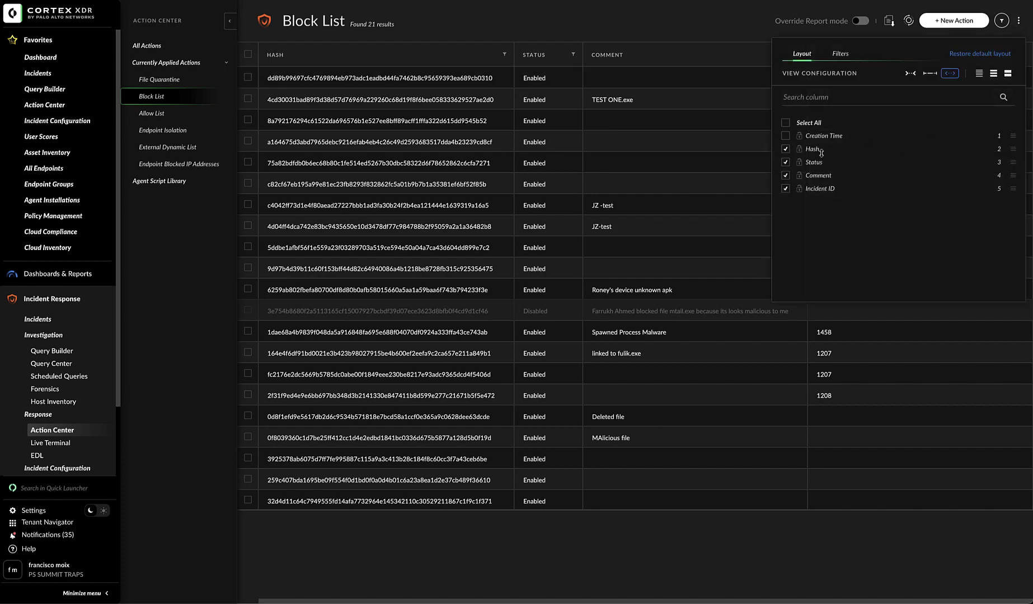
left_click(785, 136)
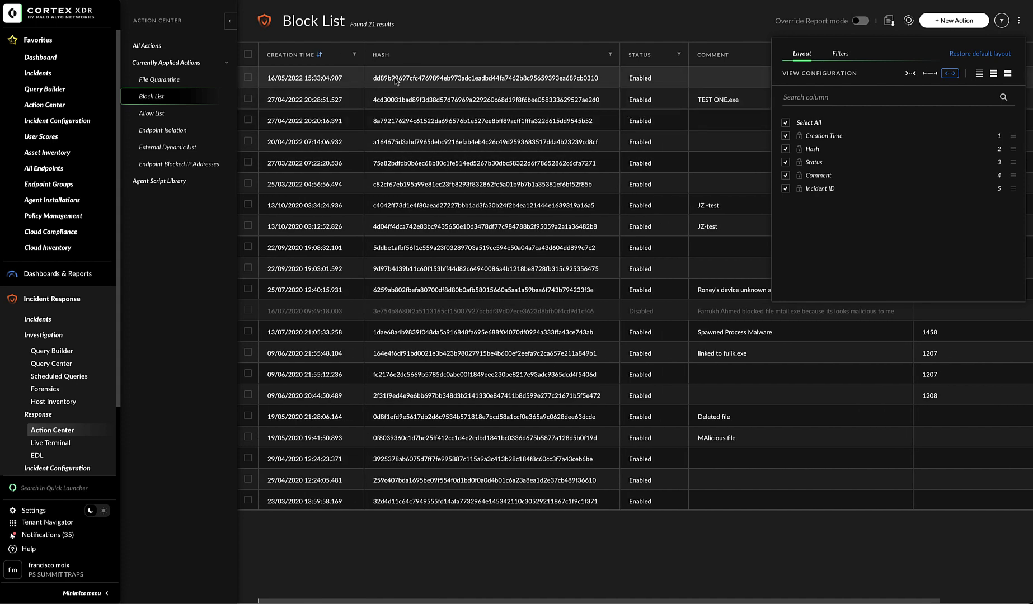
left_click_drag(395, 80, 554, 66)
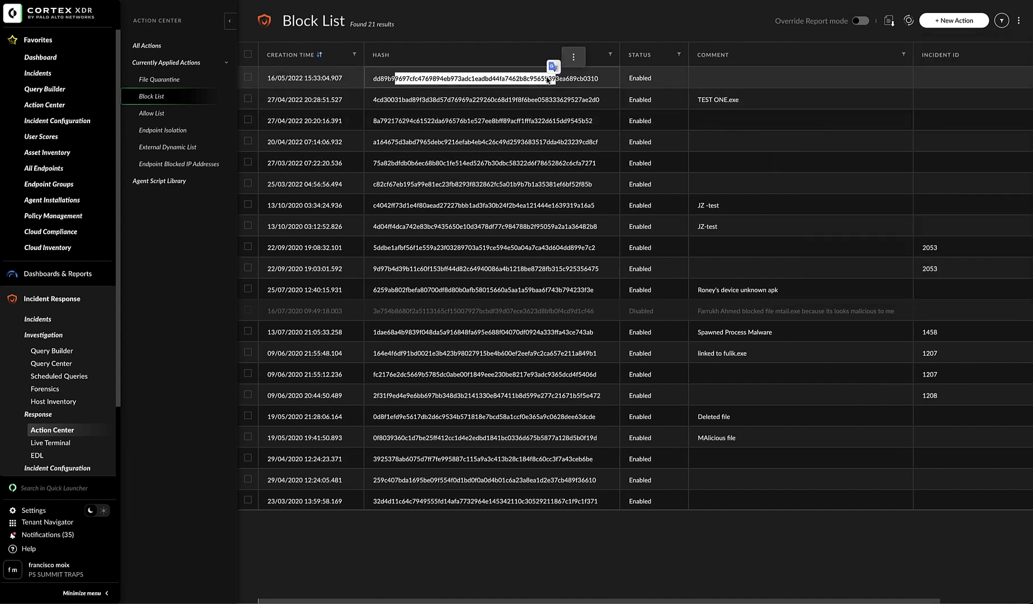
left_click(599, 82)
- Look up the first blocked hash in Quick Launcher, then go back to All Actions
right_click(599, 82)
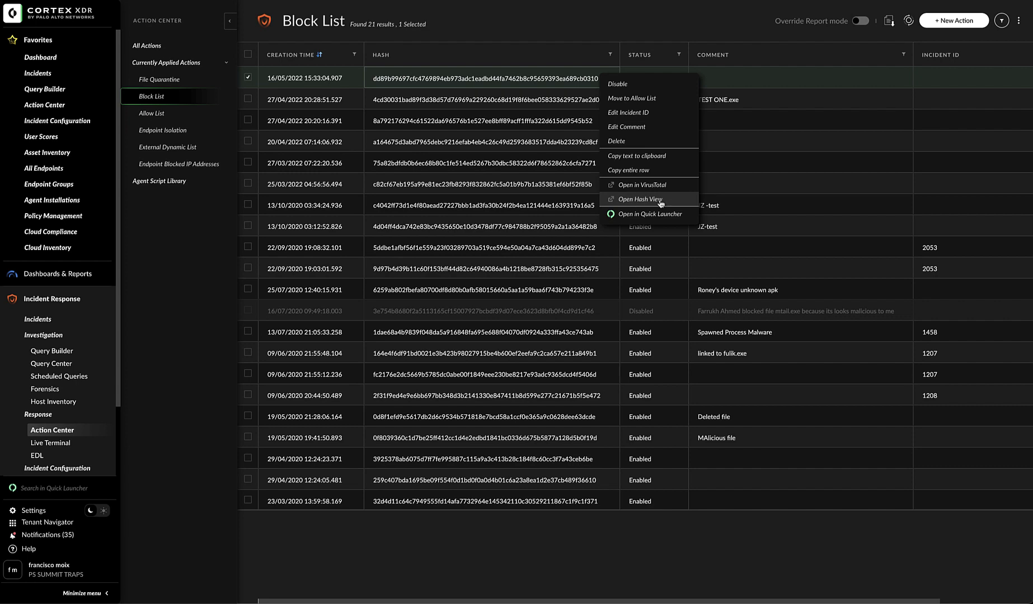
left_click(647, 215)
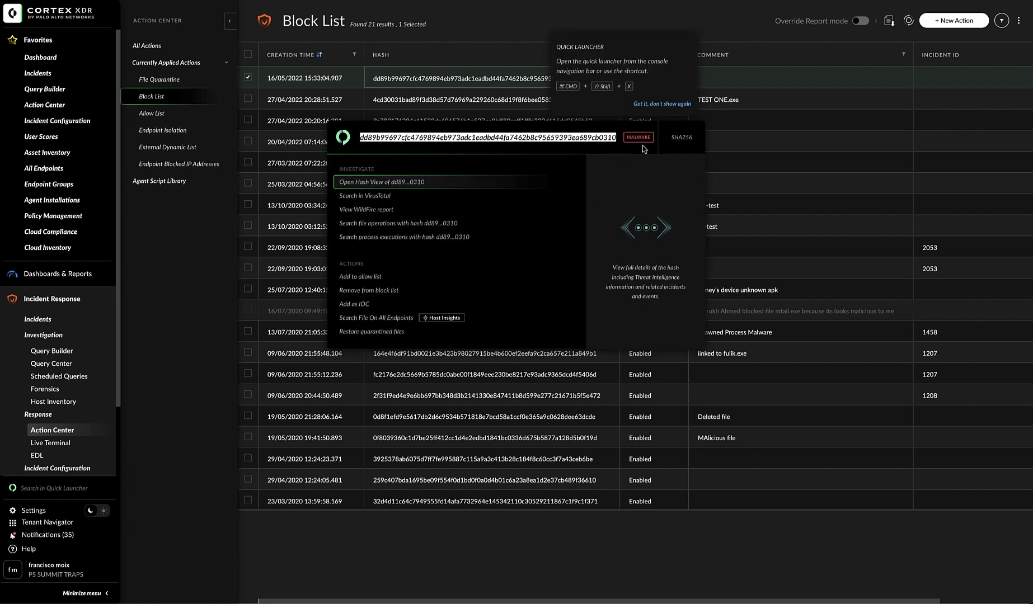
left_click(486, 35)
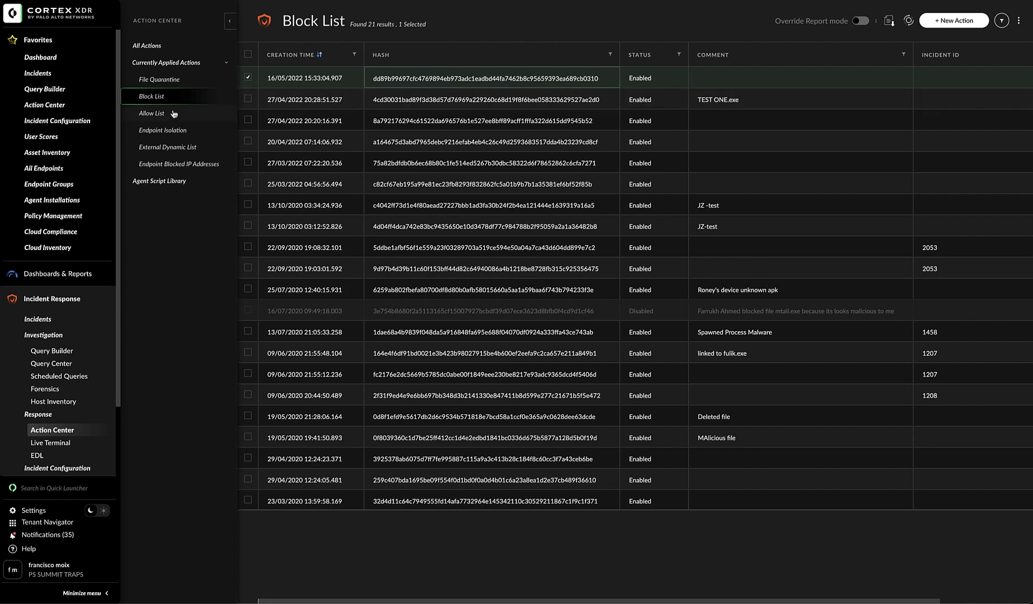
left_click(171, 47)
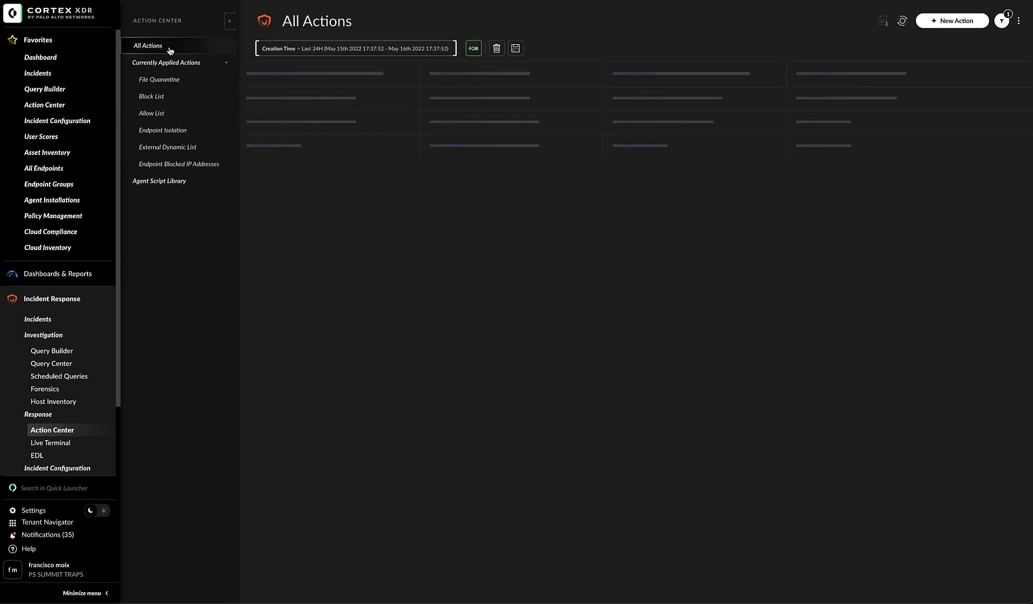